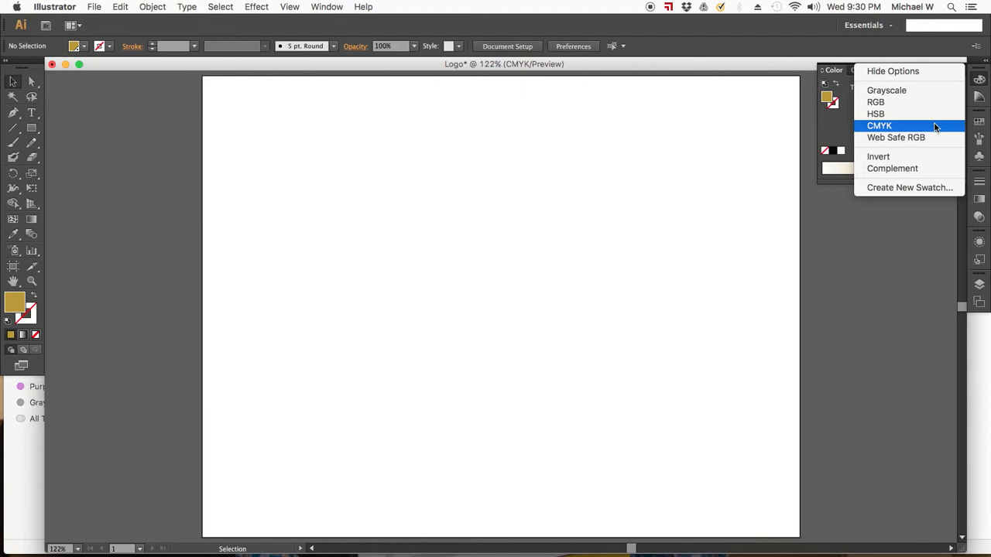
# Switch the color mode to CMYK in the Color panel and hide the panel's options.
pyautogui.click(935, 127)
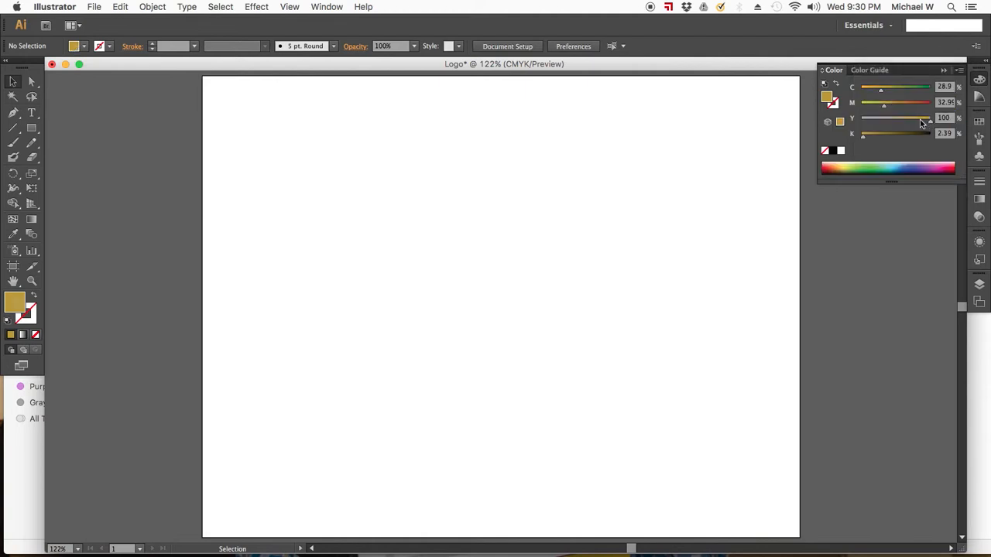
pyautogui.click(31, 129)
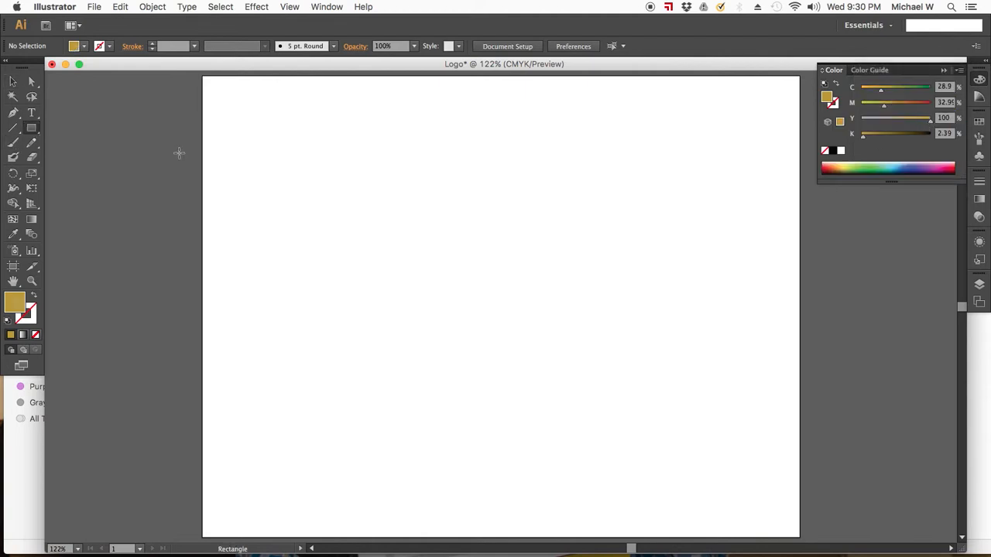
pyautogui.click(960, 71)
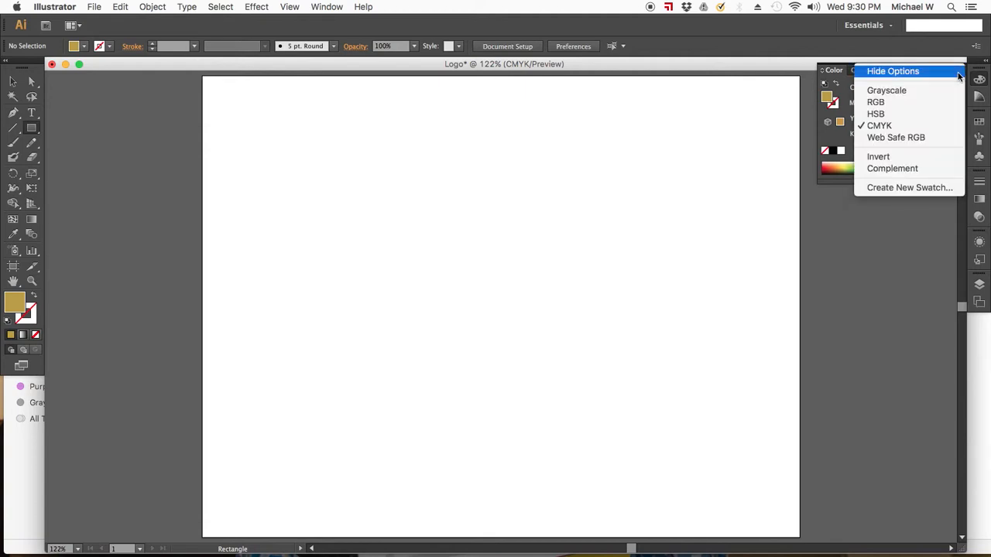
pyautogui.click(958, 72)
pyautogui.click(326, 6)
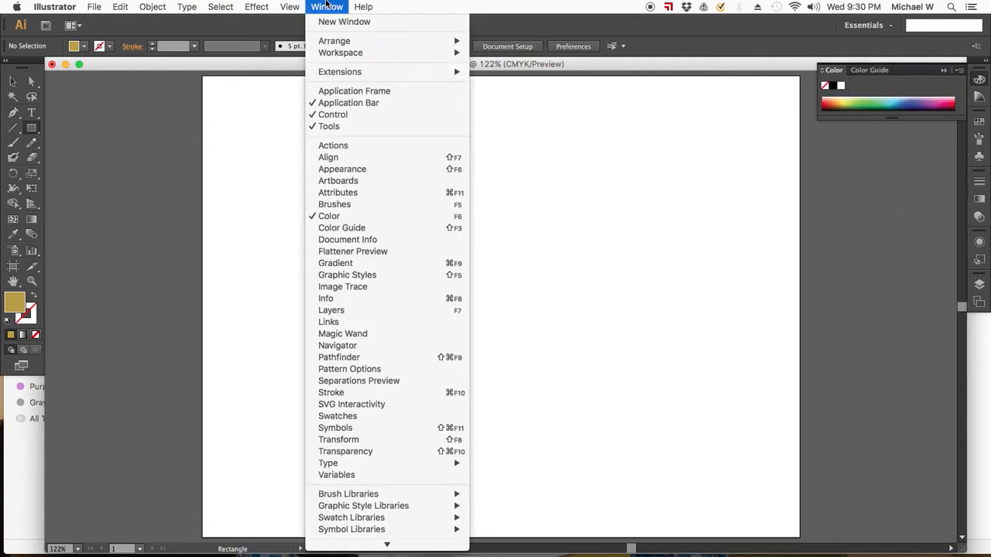
pyautogui.moveTo(346, 523)
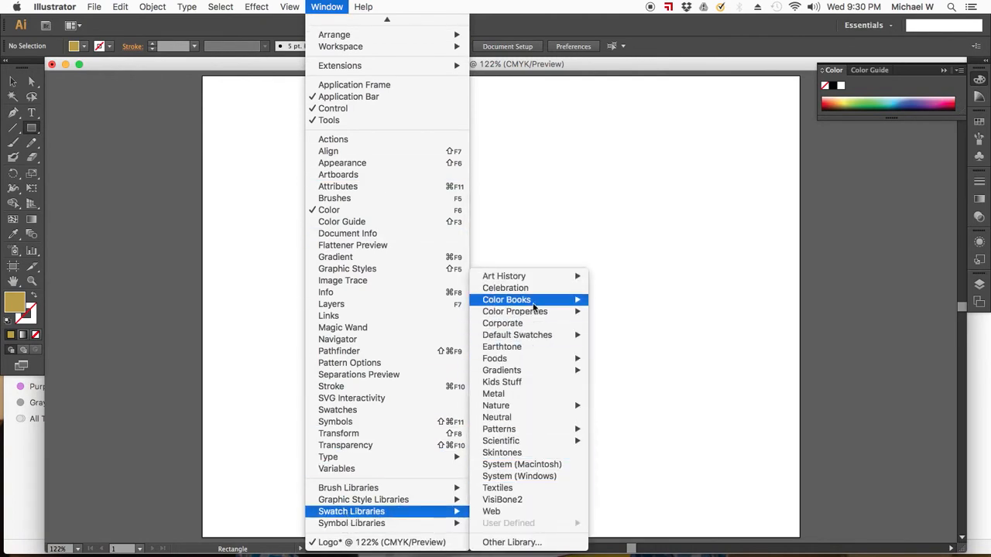
pyautogui.moveTo(533, 308)
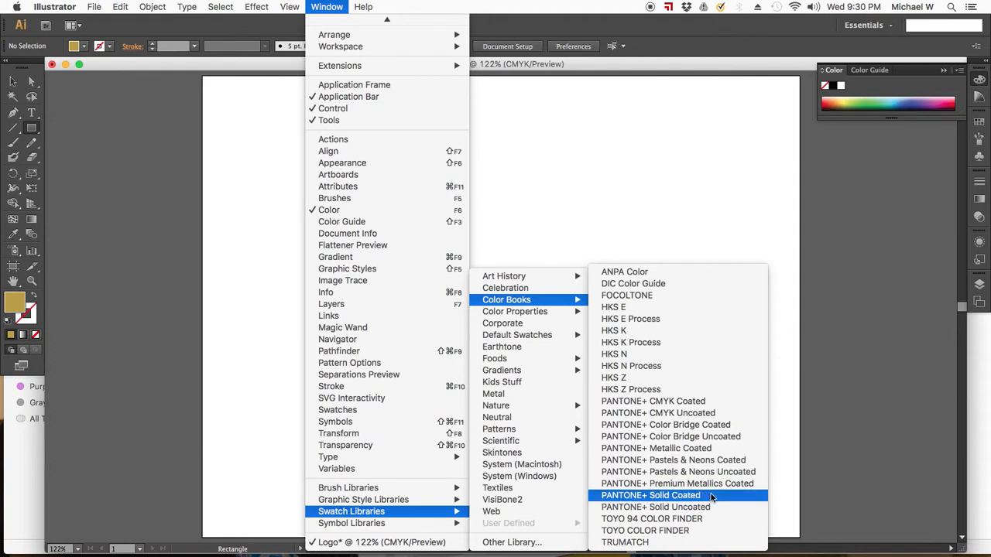
pyautogui.click(588, 185)
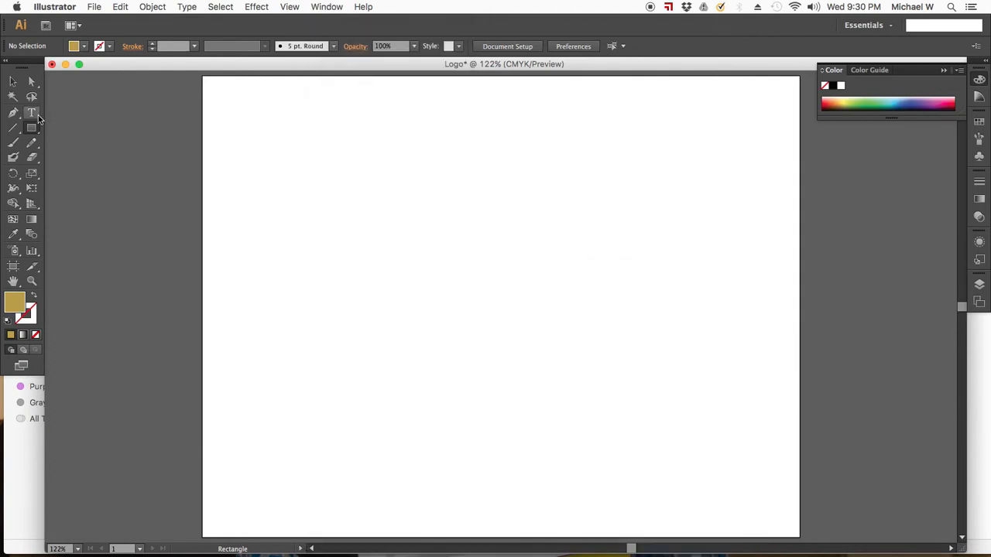
# Draw a blue ellipse about 6.7 by 3.3 in, and move it up and left to near the artboard's center.
pyautogui.click(36, 114)
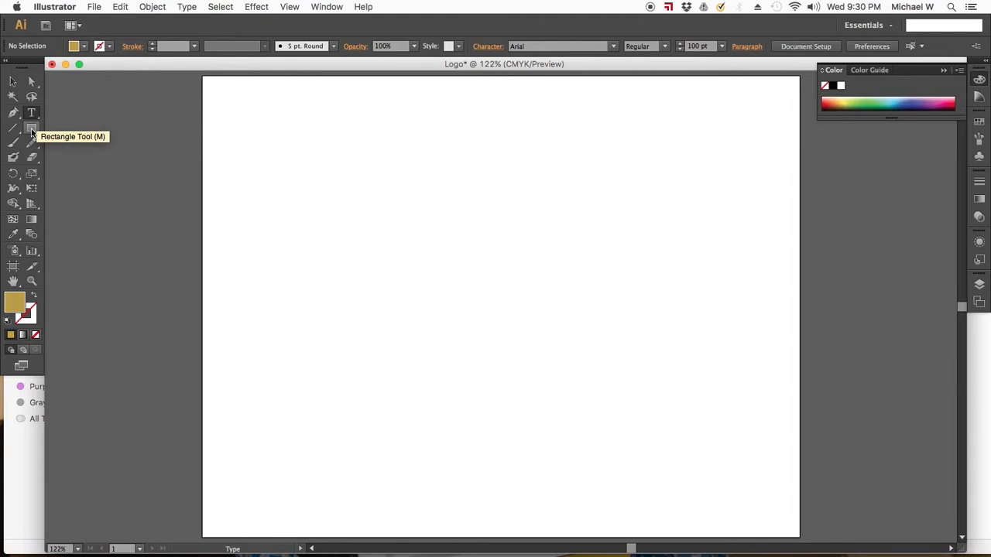
pyautogui.click(32, 132)
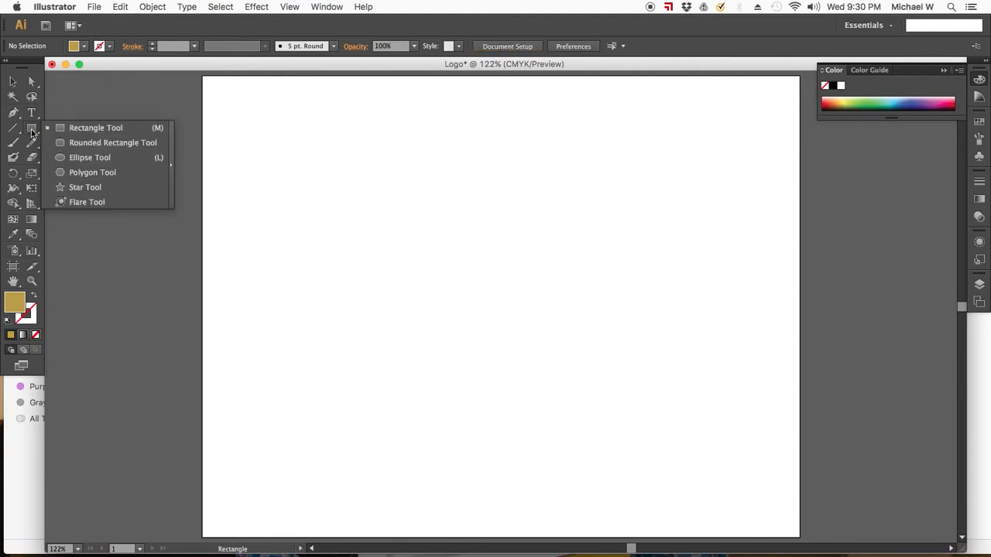
pyautogui.click(85, 158)
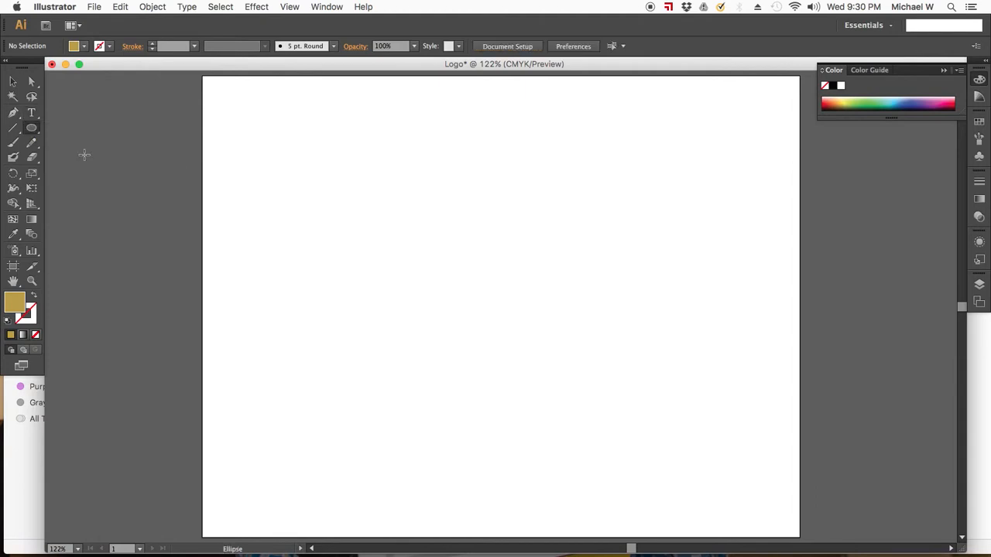
pyautogui.moveTo(903, 106); pyautogui.dragTo(904, 100)
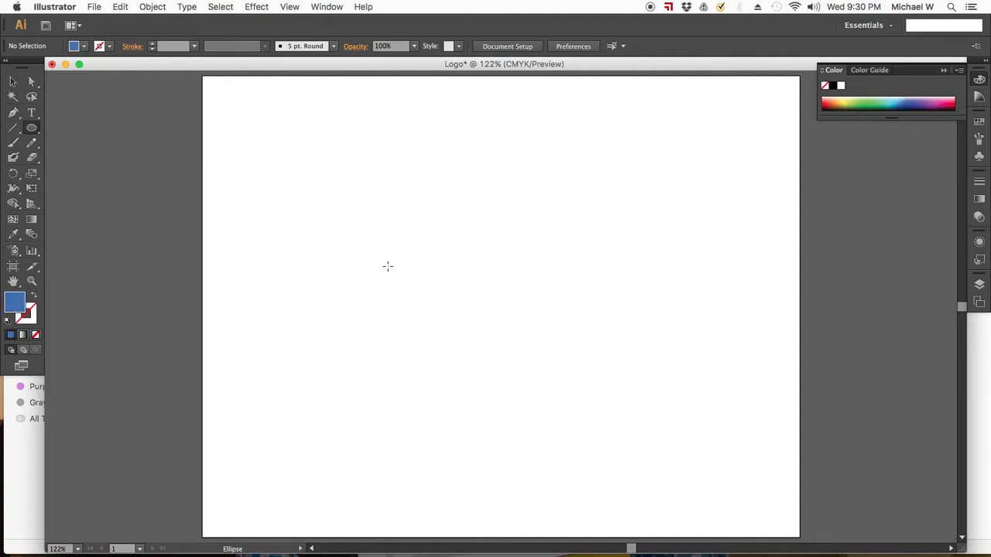
pyautogui.moveTo(331, 248); pyautogui.dragTo(696, 429)
pyautogui.click(12, 80)
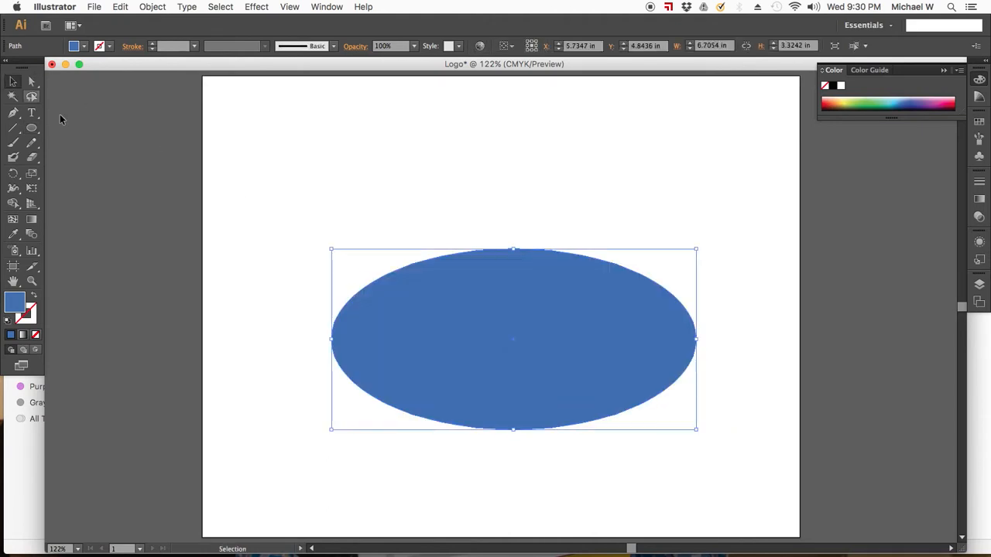
pyautogui.moveTo(499, 292); pyautogui.dragTo(449, 252)
pyautogui.click(465, 145)
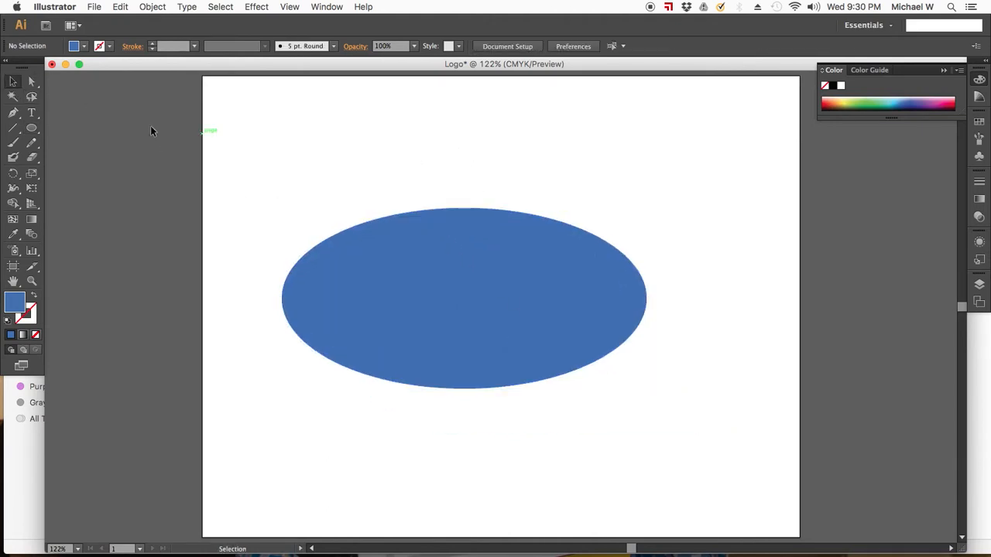
# Draw a second blue ellipse about 7.4 by 3.0 in, positioned over the first and offset to its right.
pyautogui.click(32, 130)
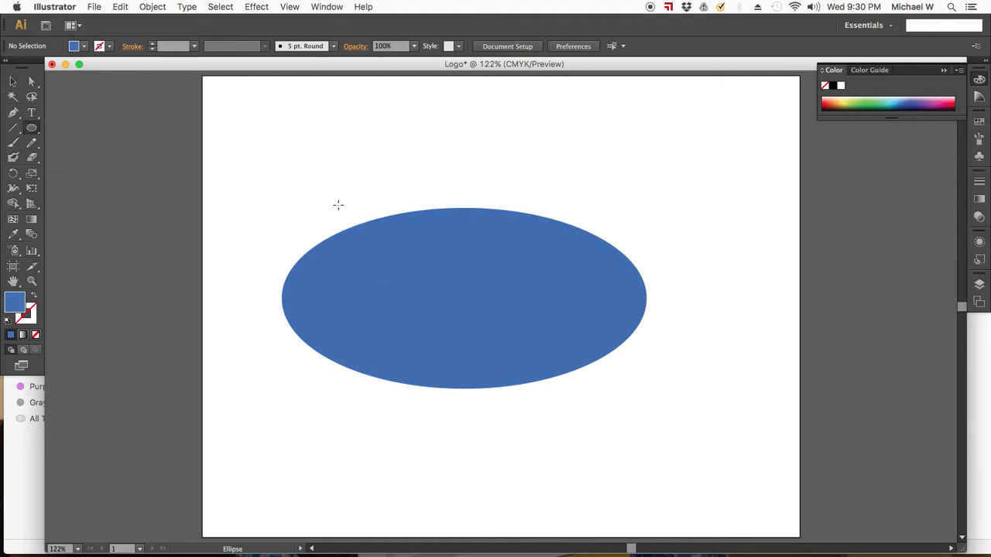
pyautogui.moveTo(338, 204); pyautogui.dragTo(739, 369)
pyautogui.click(14, 81)
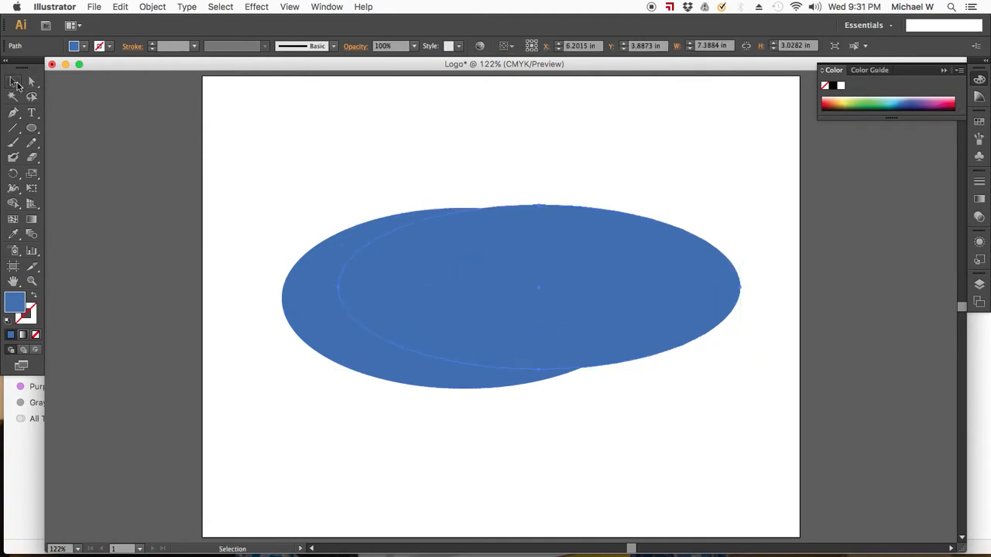
pyautogui.moveTo(508, 278); pyautogui.dragTo(518, 315)
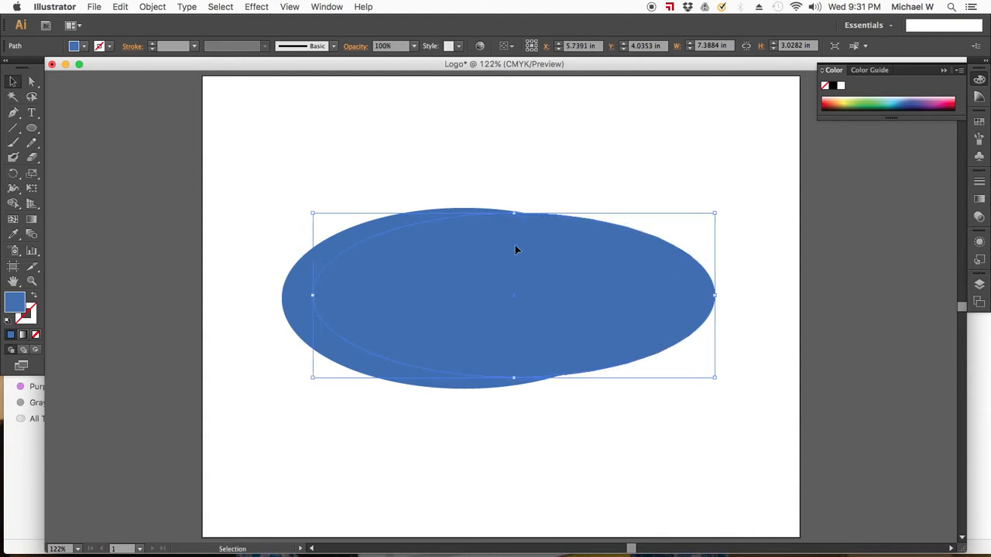
# Resize the second ellipse from its center to about 6.7 in wide and 3.2 in high.
pyautogui.moveTo(514, 213); pyautogui.dragTo(514, 207)
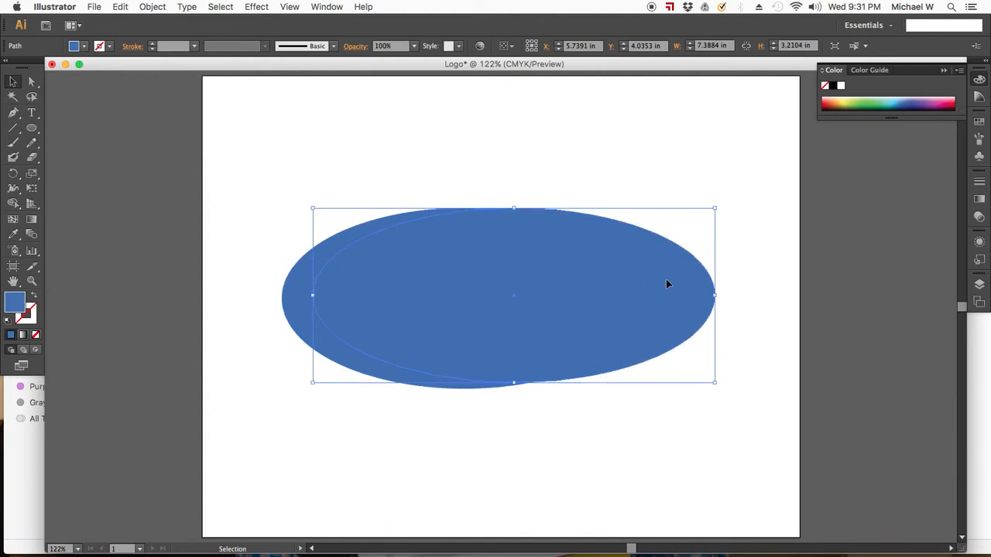
pyautogui.moveTo(715, 295); pyautogui.dragTo(694, 302)
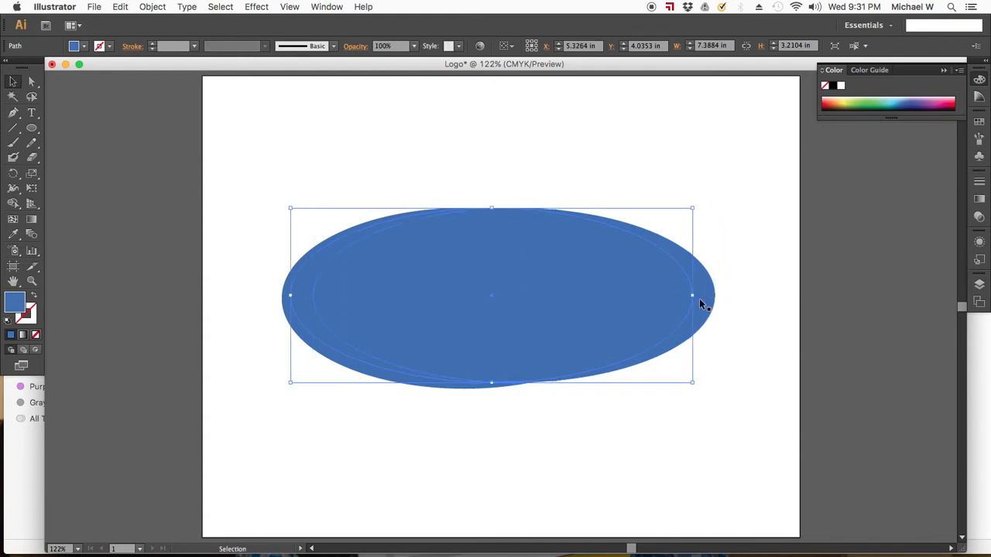
pyautogui.press('super+z')
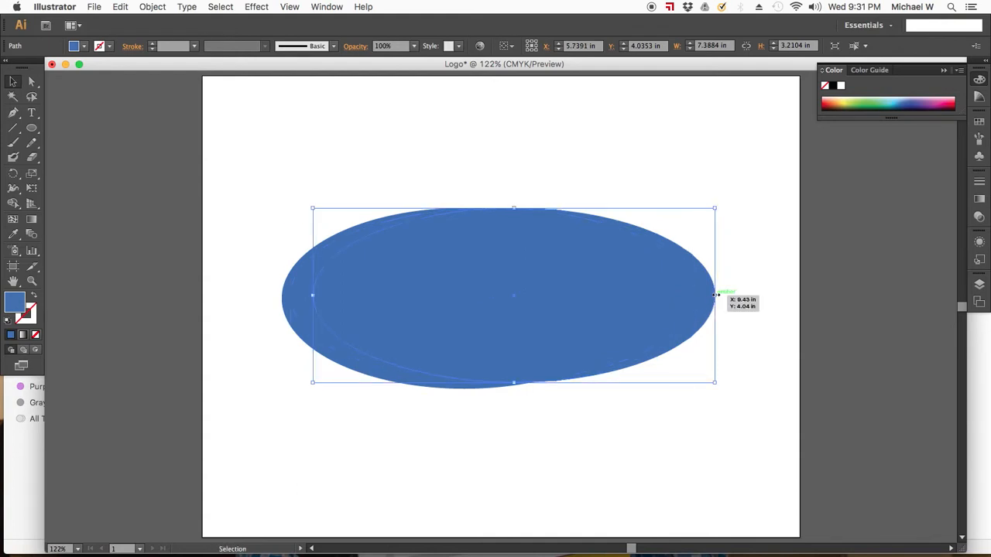
pyautogui.moveTo(714, 295); pyautogui.dragTo(696, 295)
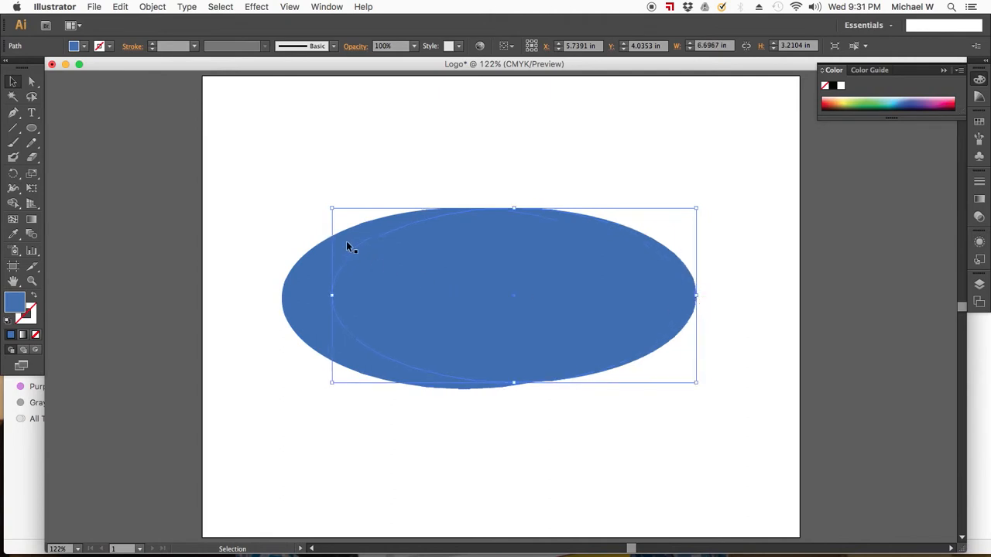
pyautogui.click(266, 232)
# Divide the two overlapping ellipses into separate pieces with the Pathfinder Divide operation.
pyautogui.moveTo(235, 217); pyautogui.dragTo(715, 384)
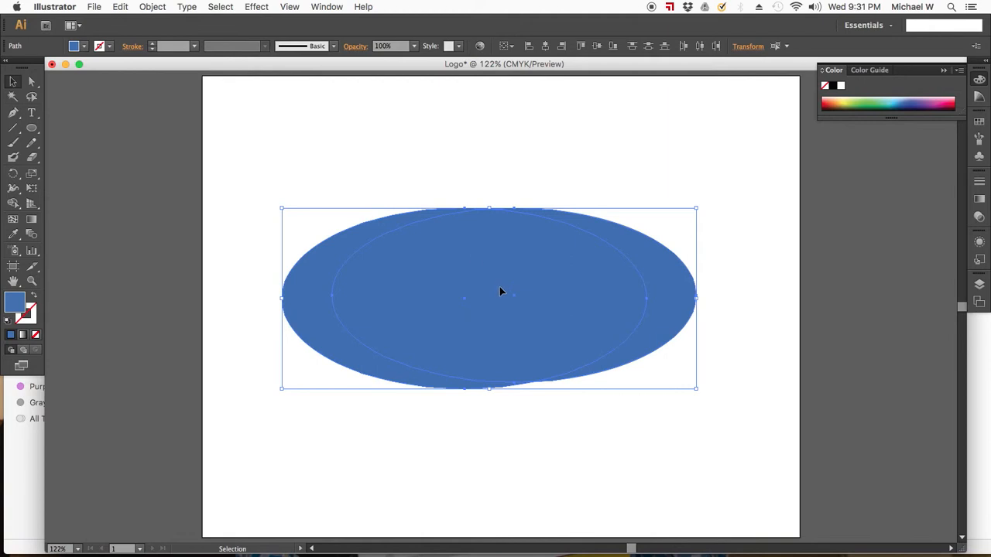
pyautogui.click(339, 7)
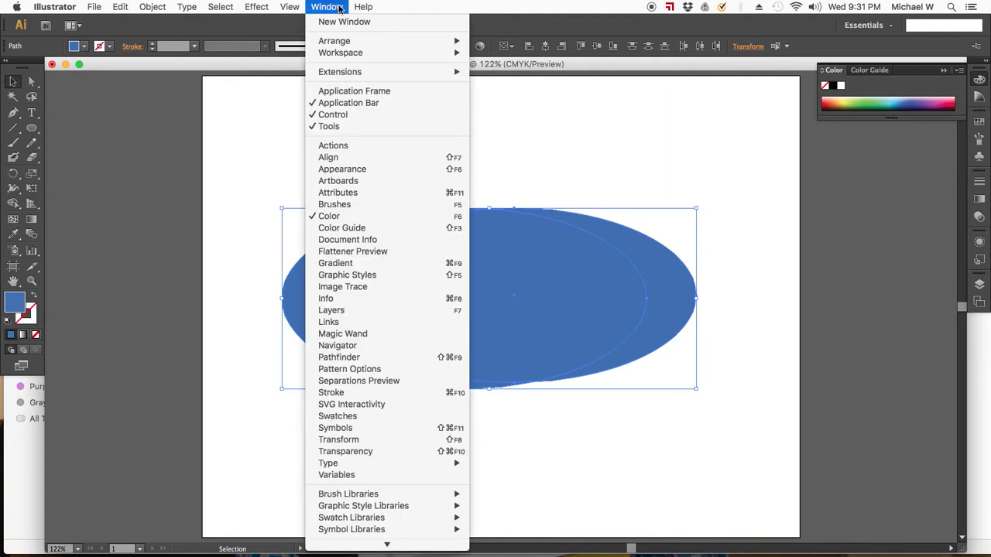
pyautogui.click(379, 361)
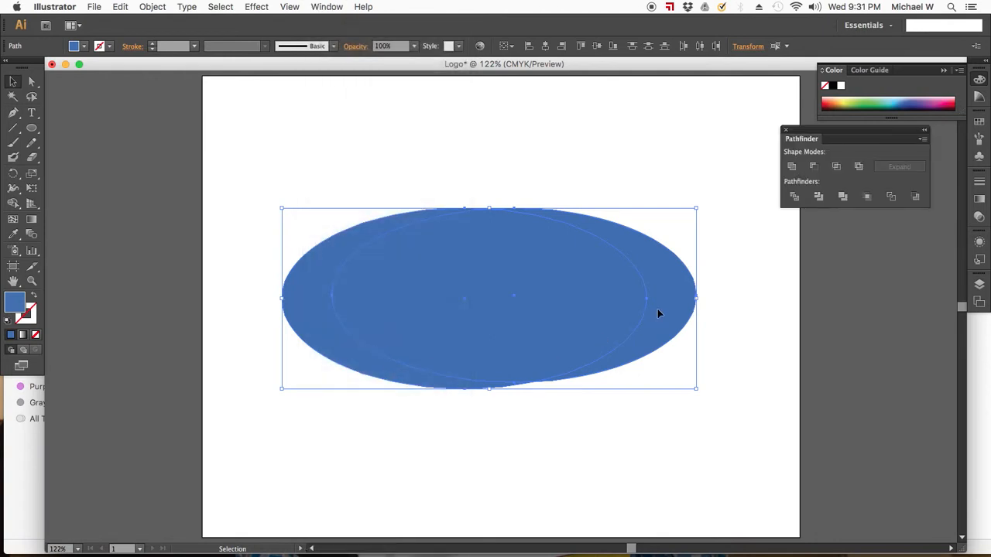
pyautogui.click(795, 200)
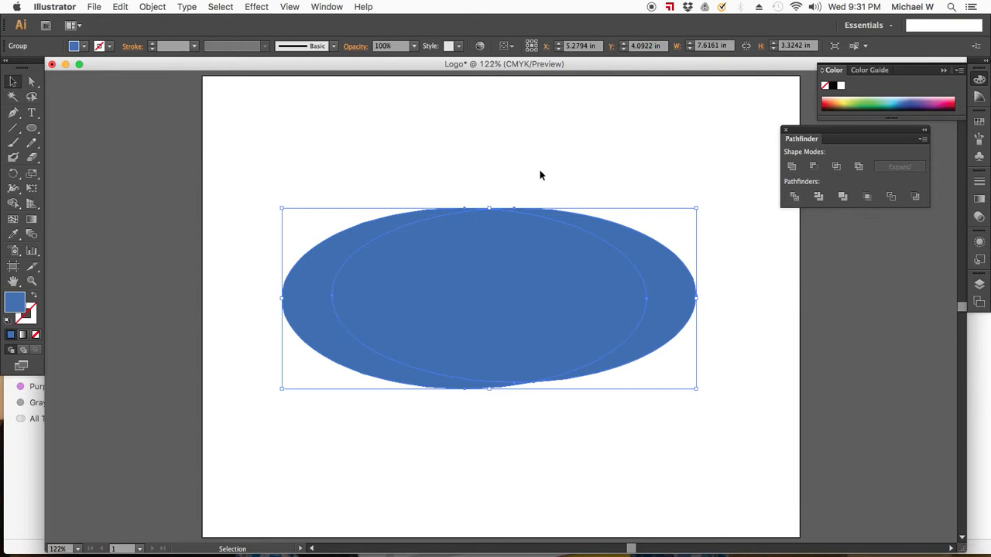
pyautogui.click(540, 190)
pyautogui.click(551, 247)
pyautogui.click(389, 162)
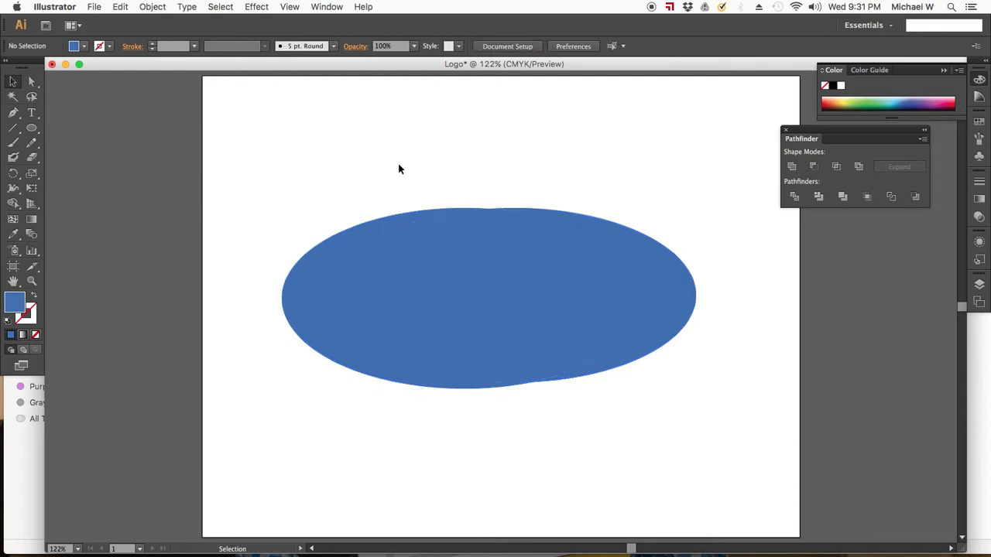
# Delete the middle overlap piece of the divided ellipses, leaving the two outer crescents.
pyautogui.click(31, 82)
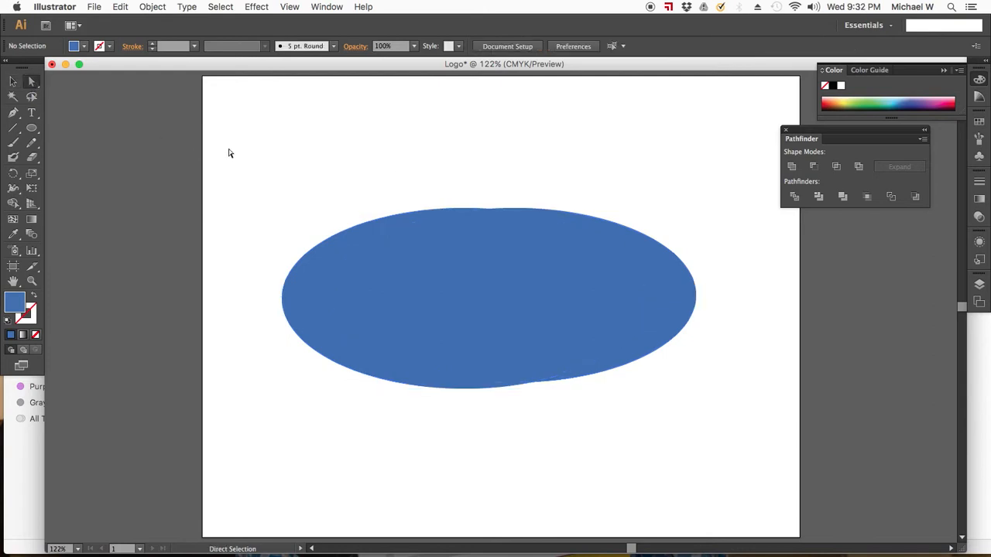
pyautogui.click(486, 301)
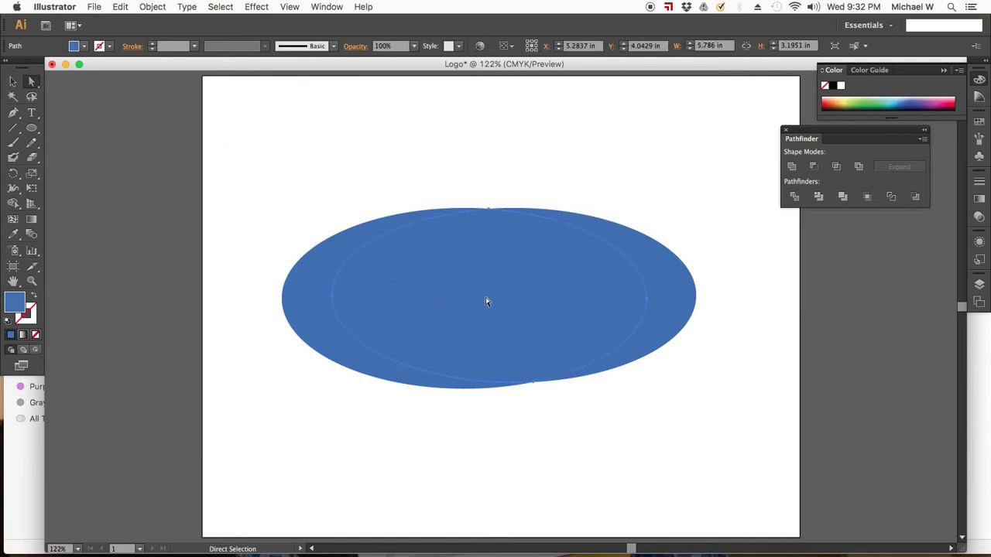
pyautogui.press('Delete')
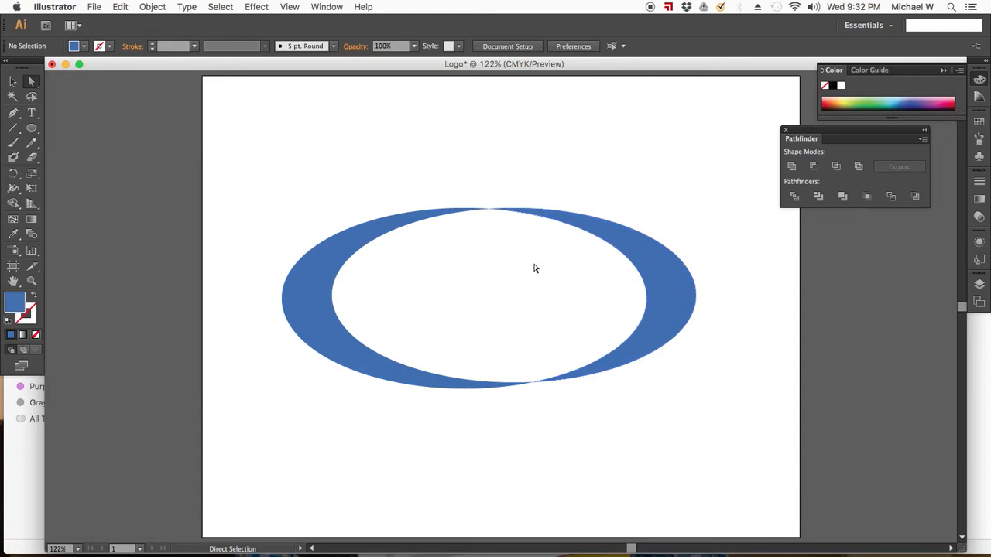
# Move the right crescent upward and shift the left crescent right and slightly up so the two interlock.
pyautogui.click(672, 304)
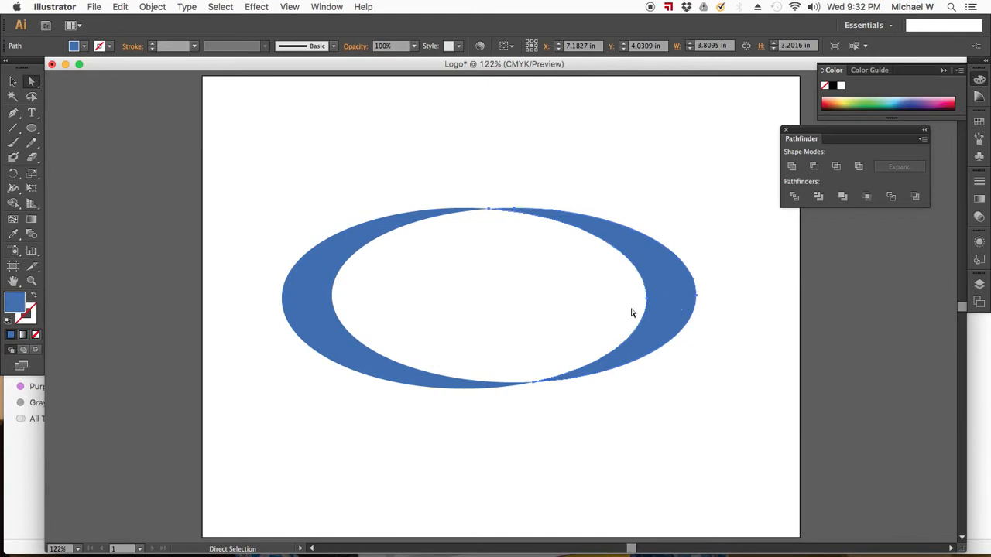
pyautogui.moveTo(664, 293); pyautogui.dragTo(641, 222)
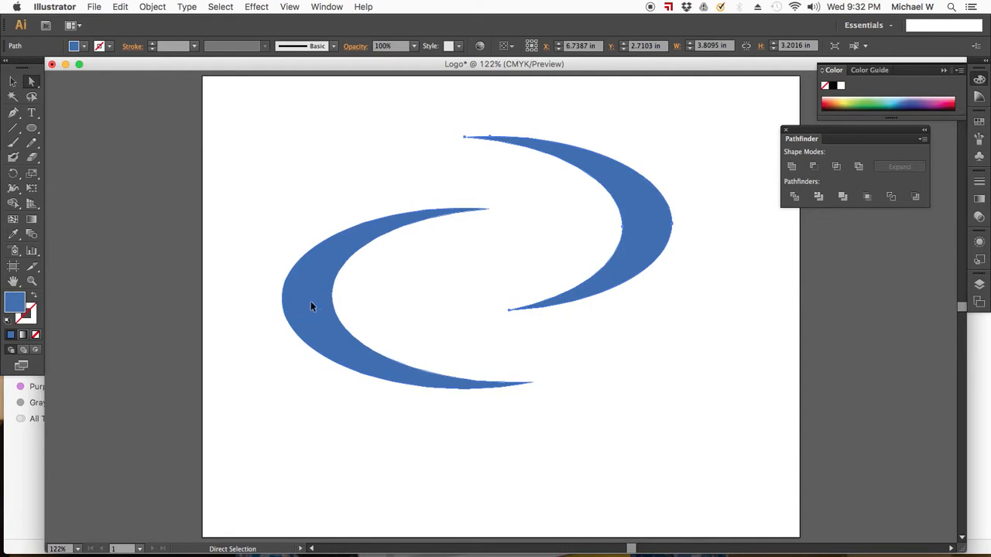
pyautogui.moveTo(311, 306); pyautogui.dragTo(403, 280)
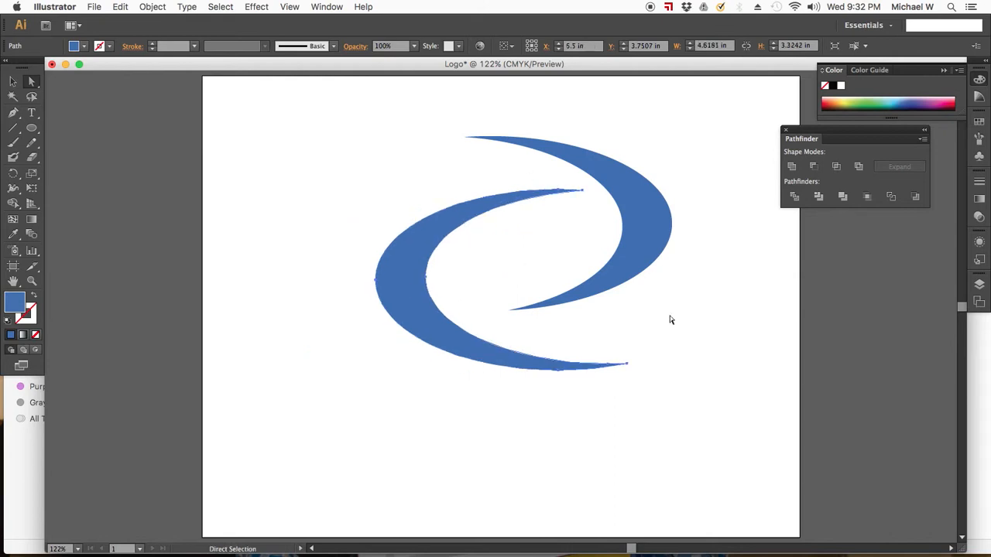
pyautogui.click(497, 449)
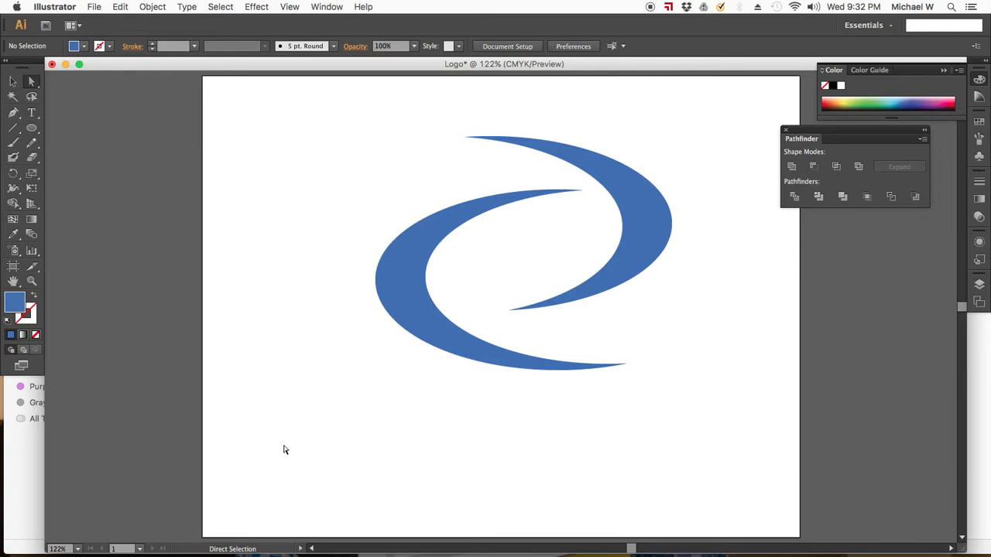
# Draw a blue ellipse about 5.9 by 2.6 in below the crescents, and select the crescent group.
pyautogui.click(32, 129)
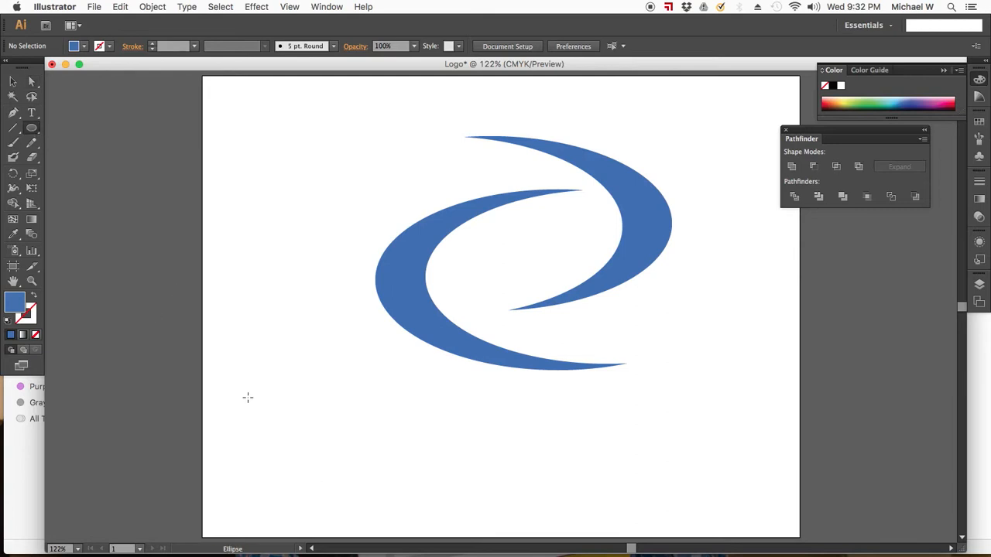
pyautogui.moveTo(247, 397); pyautogui.dragTo(570, 536)
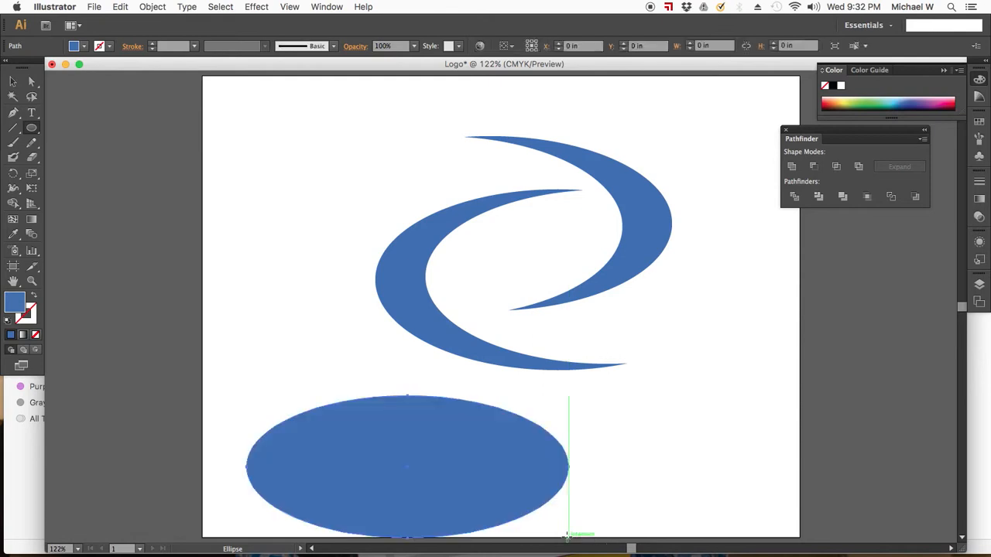
pyautogui.click(13, 82)
pyautogui.click(646, 271)
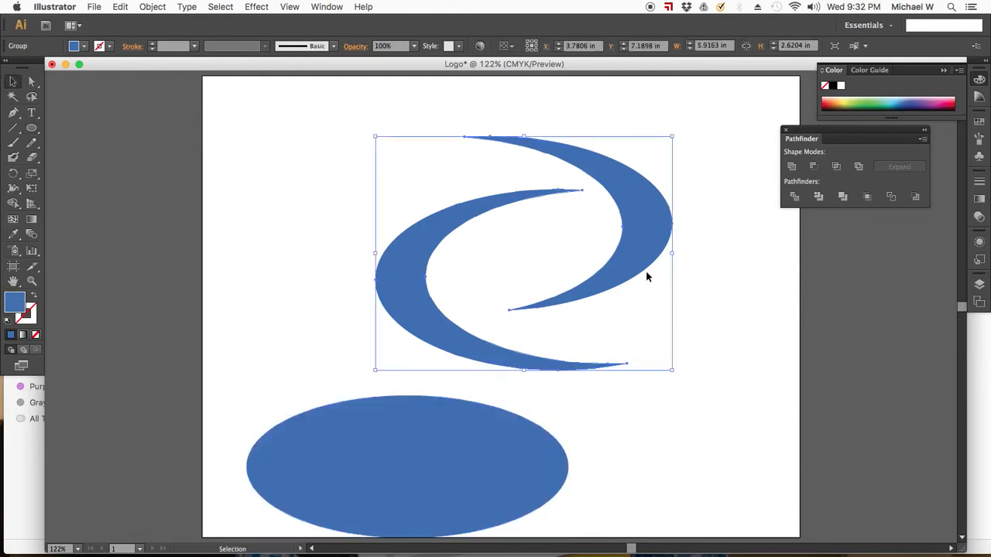
# Delete the crescent group and move the remaining ellipse up and slightly right on the artboard.
pyautogui.press('Delete')
pyautogui.moveTo(455, 401); pyautogui.dragTo(471, 333)
pyautogui.click(456, 200)
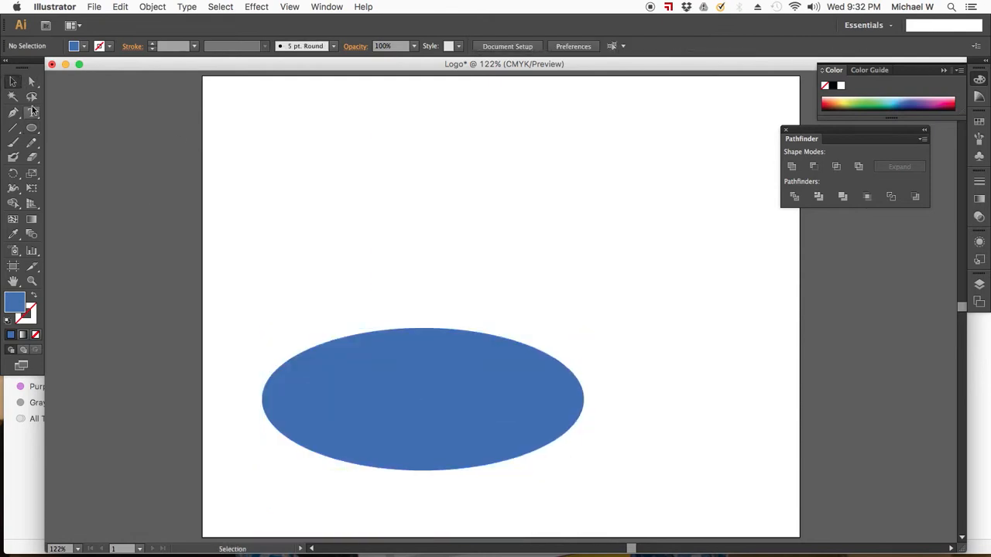
# Draw a second ellipse about 4.9 by 2.6 in overlapping the first, and stretch its right side slightly beyond the first ellipse's edge.
pyautogui.click(32, 128)
pyautogui.moveTo(313, 309); pyautogui.dragTo(579, 452)
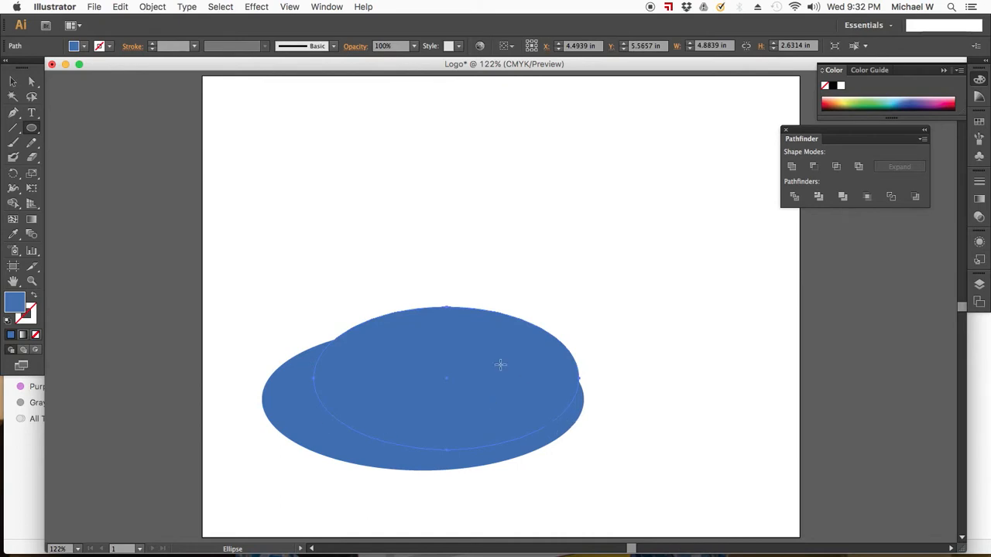
pyautogui.click(12, 81)
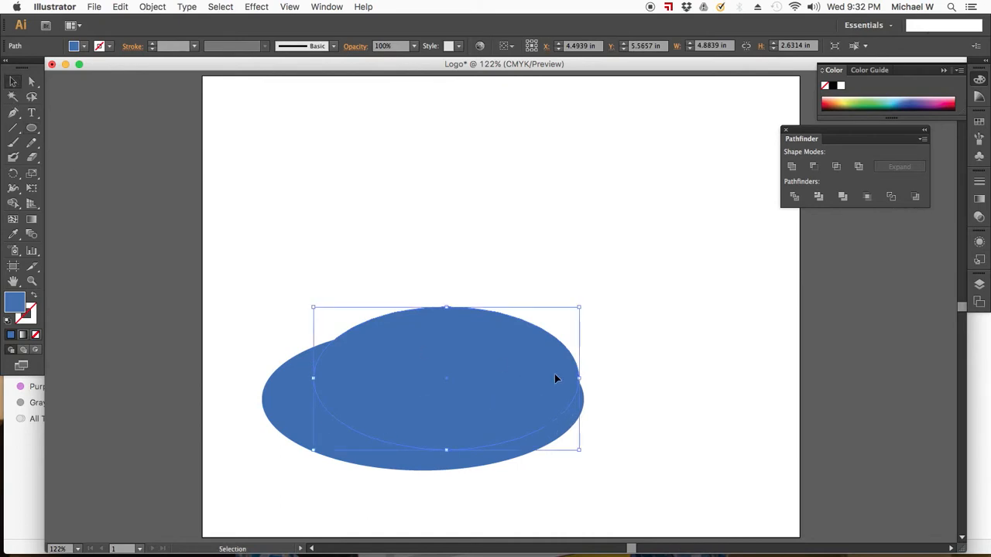
pyautogui.moveTo(580, 379); pyautogui.dragTo(591, 379)
# Select both overlapping ellipses and split them into separate pieces with the Pathfinder Divide operation.
pyautogui.moveTo(219, 340); pyautogui.dragTo(434, 454)
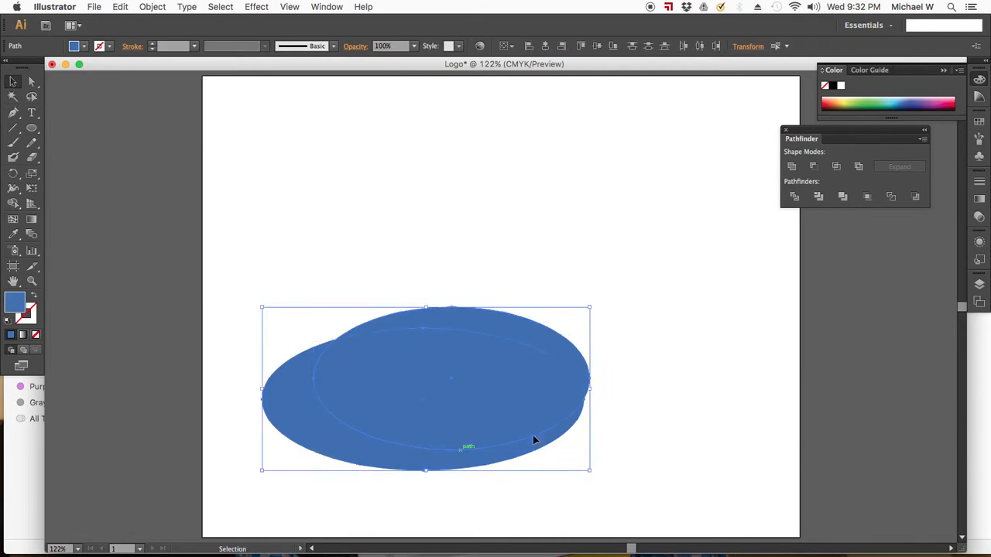
pyautogui.click(332, 7)
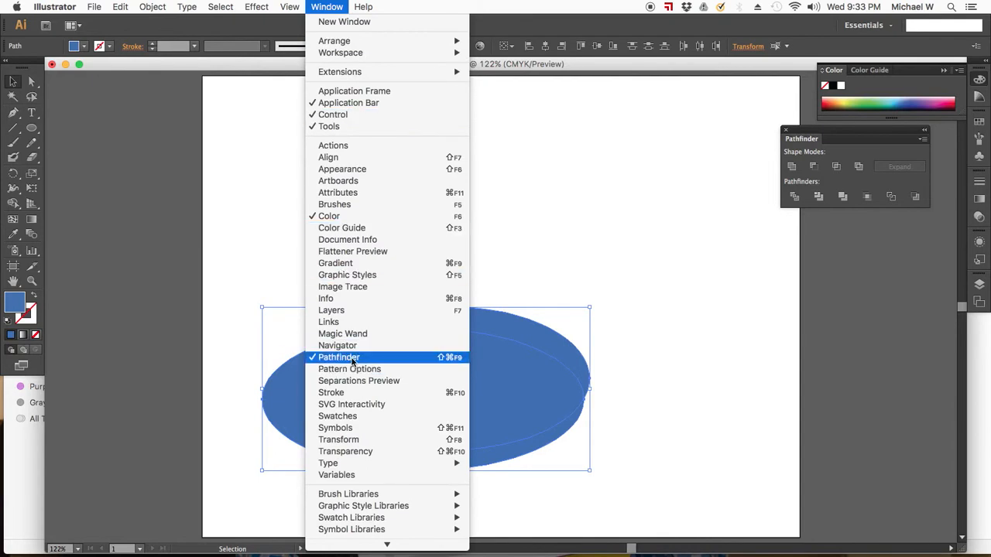
pyautogui.click(846, 251)
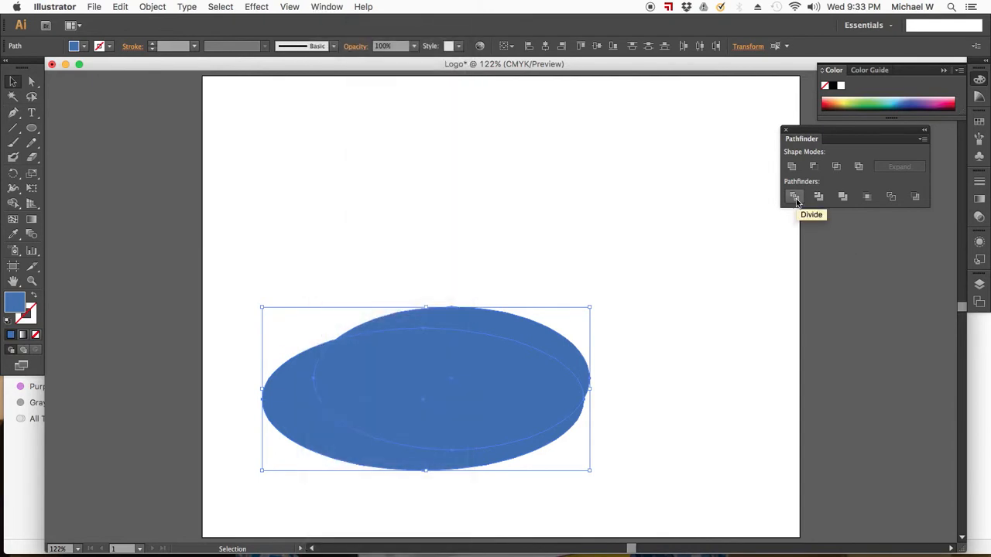
pyautogui.click(794, 197)
pyautogui.click(572, 263)
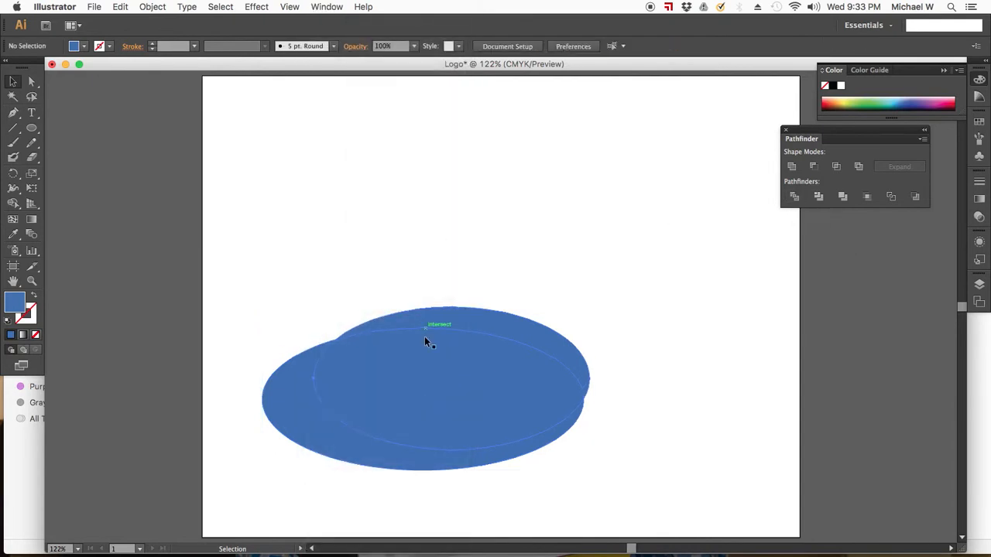
# Delete the central overlap piece and the thin upper crescent of the divided ellipses, leaving the lower crescent.
pyautogui.click(433, 361)
pyautogui.click(391, 250)
pyautogui.click(33, 82)
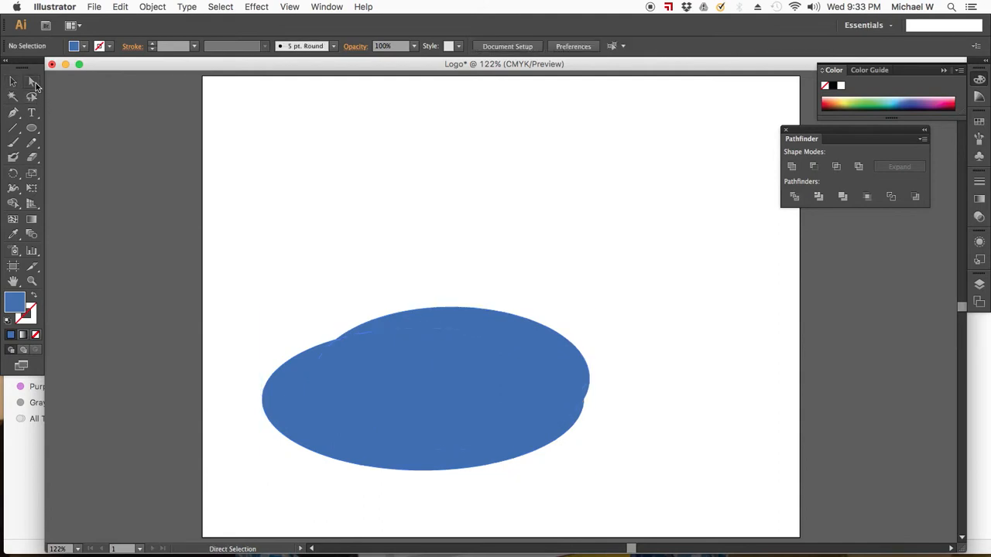
pyautogui.click(404, 391)
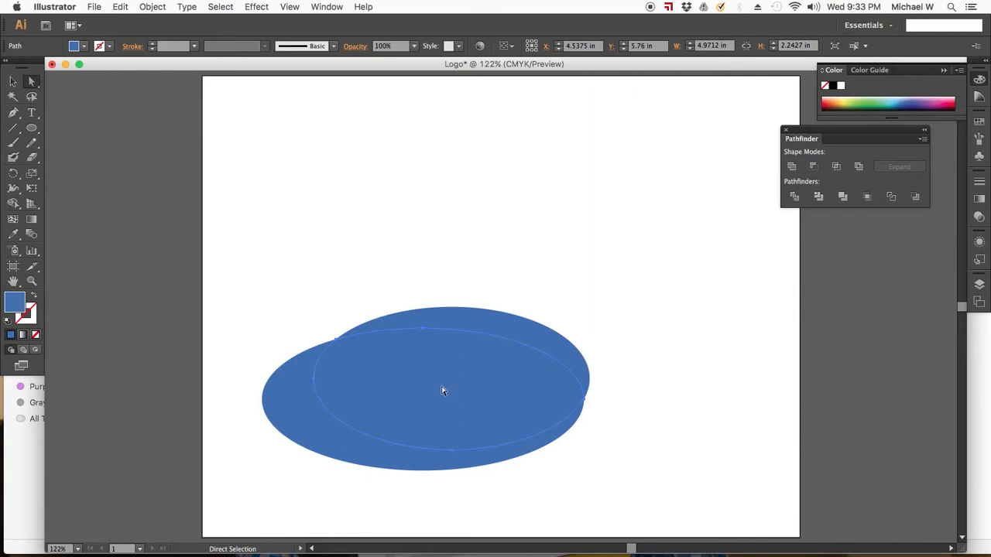
pyautogui.press('Delete')
pyautogui.click(493, 326)
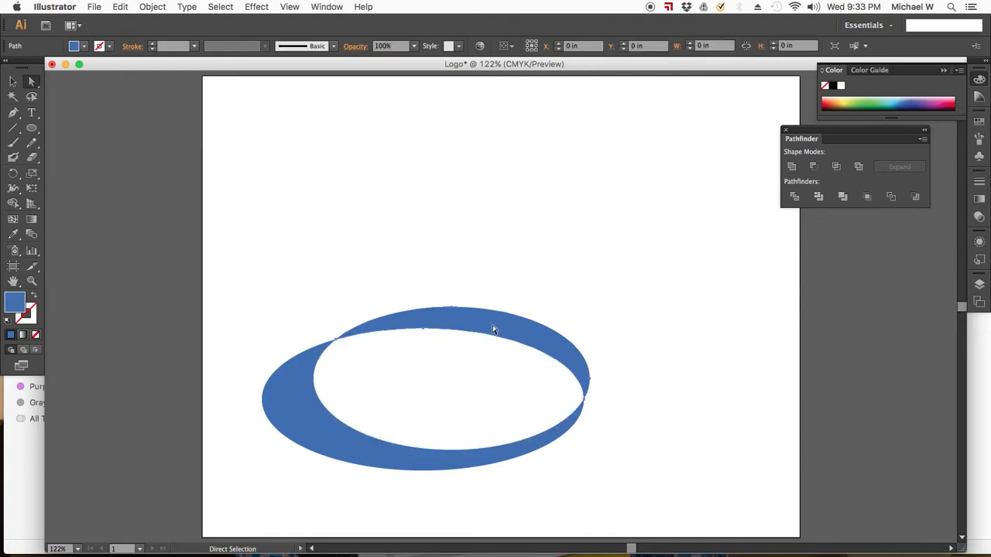
pyautogui.press('Delete')
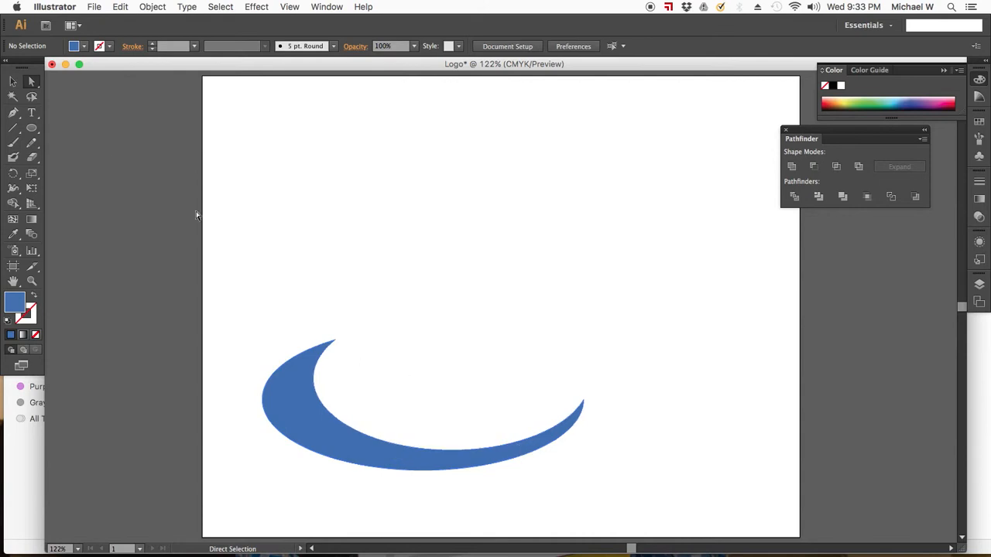
# Delete the remaining lower crescent to empty the artboard.
pyautogui.click(18, 84)
pyautogui.moveTo(177, 300); pyautogui.dragTo(497, 505)
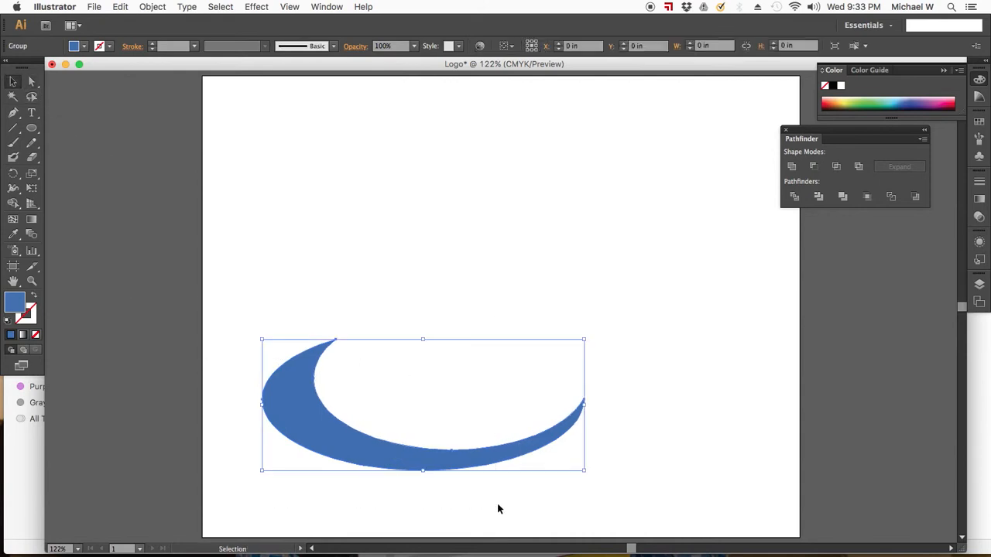
pyautogui.press('Delete')
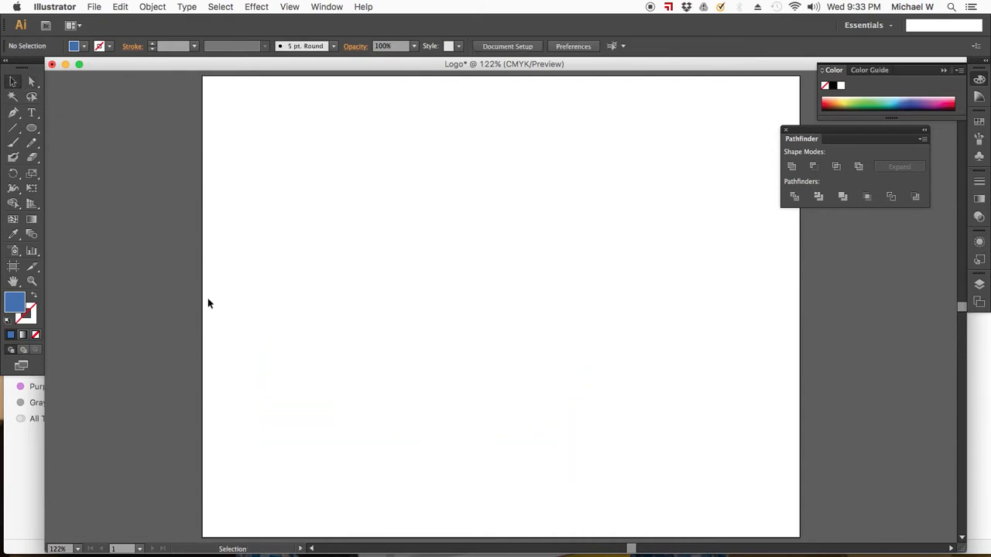
# Draw a blue square about 2.6 in per side and move it to the lower-left area of the artboard.
pyautogui.moveTo(31, 128); pyautogui.dragTo(73, 130)
pyautogui.moveTo(338, 279); pyautogui.dragTo(480, 422)
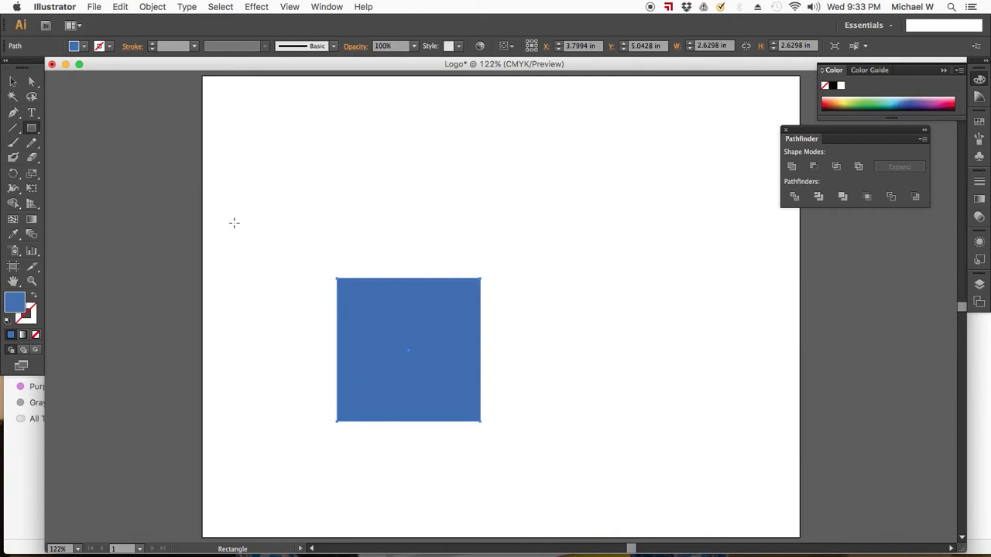
pyautogui.click(13, 81)
pyautogui.moveTo(422, 344); pyautogui.dragTo(325, 381)
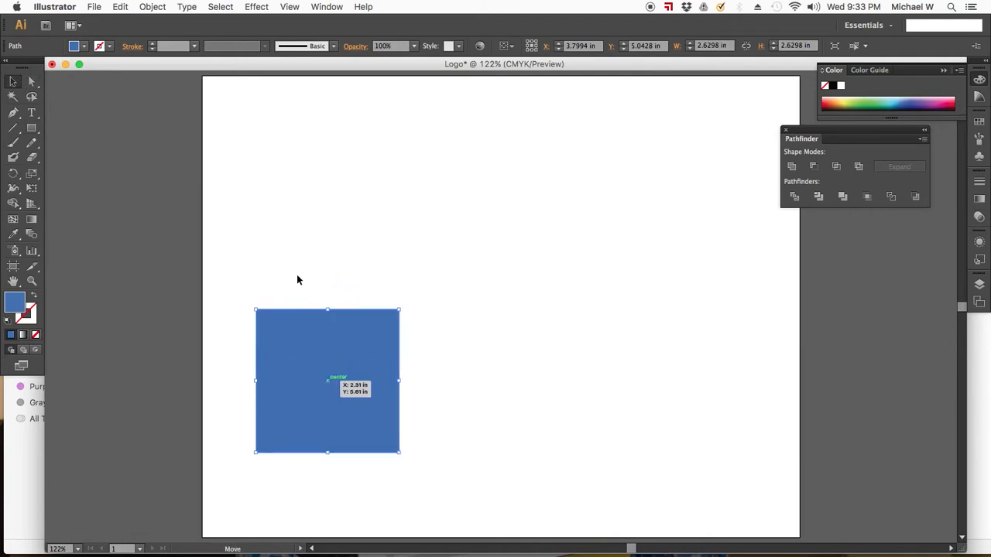
pyautogui.click(285, 232)
# Create a triangle above the square as a polygon with 3 sides and a 0.6944 in radius.
pyautogui.moveTo(31, 129); pyautogui.dragTo(92, 172)
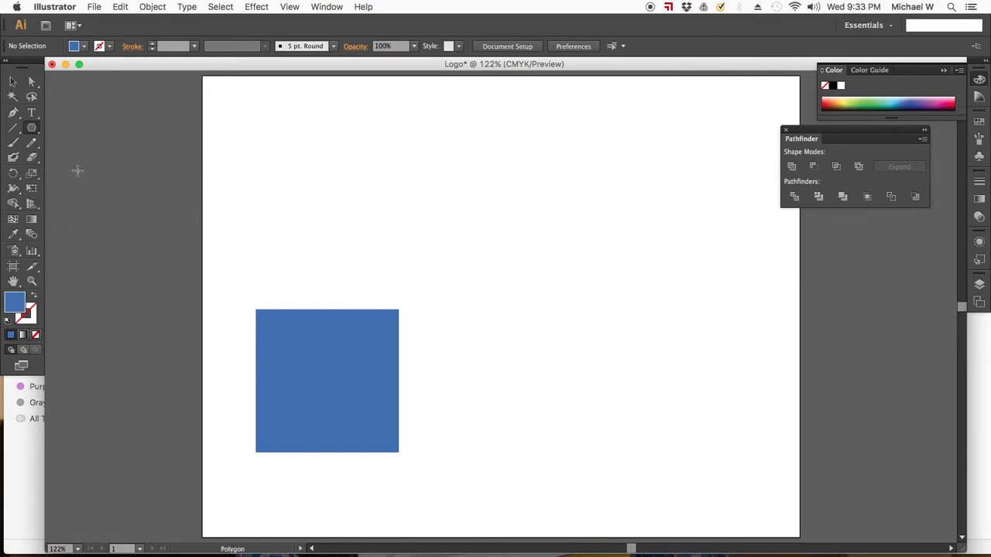
pyautogui.click(471, 187)
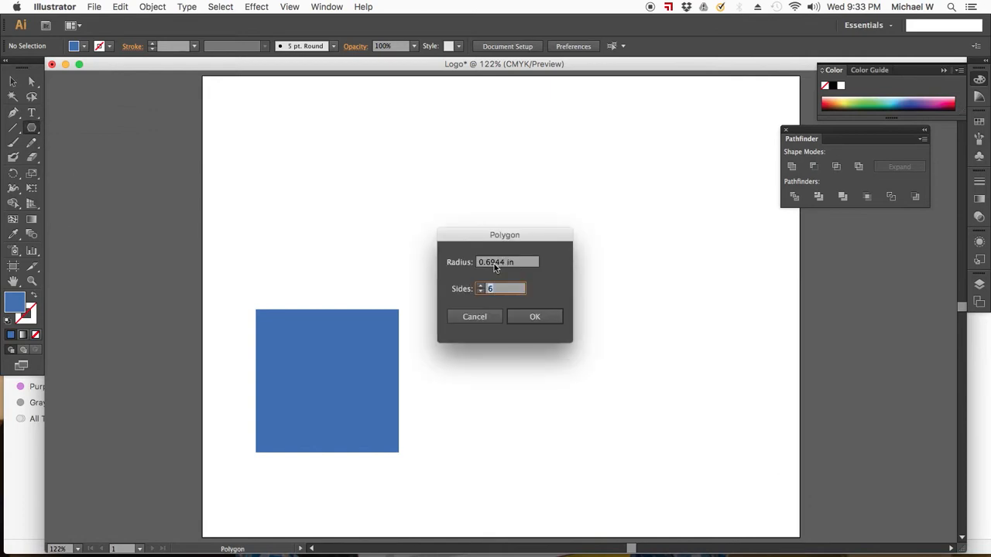
pyautogui.click(481, 292)
pyautogui.click(535, 317)
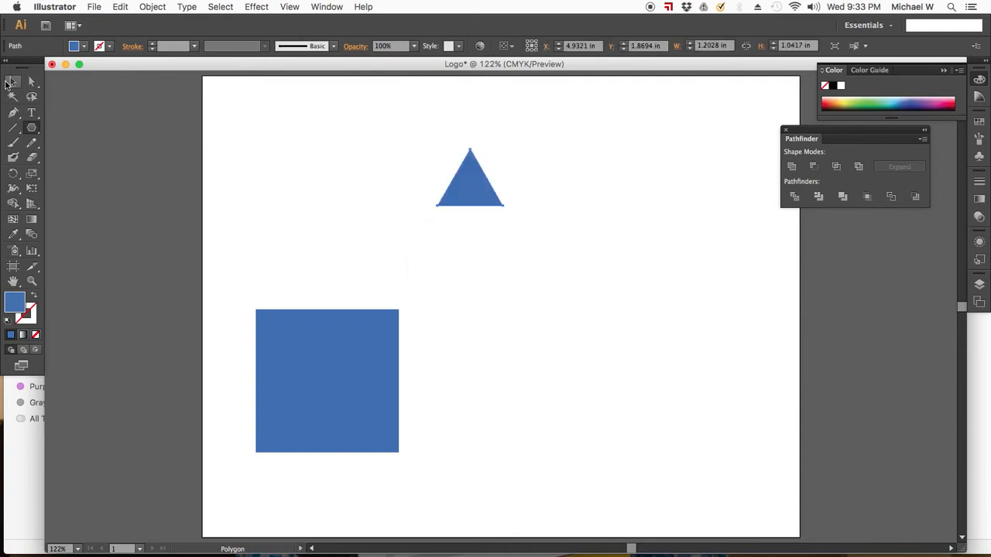
pyautogui.click(13, 81)
# Create a five-pointed star to the right of the square with radii of 0.3472 in and 0.6944 in.
pyautogui.click(32, 129)
pyautogui.moveTo(31, 130); pyautogui.dragTo(82, 189)
pyautogui.click(542, 361)
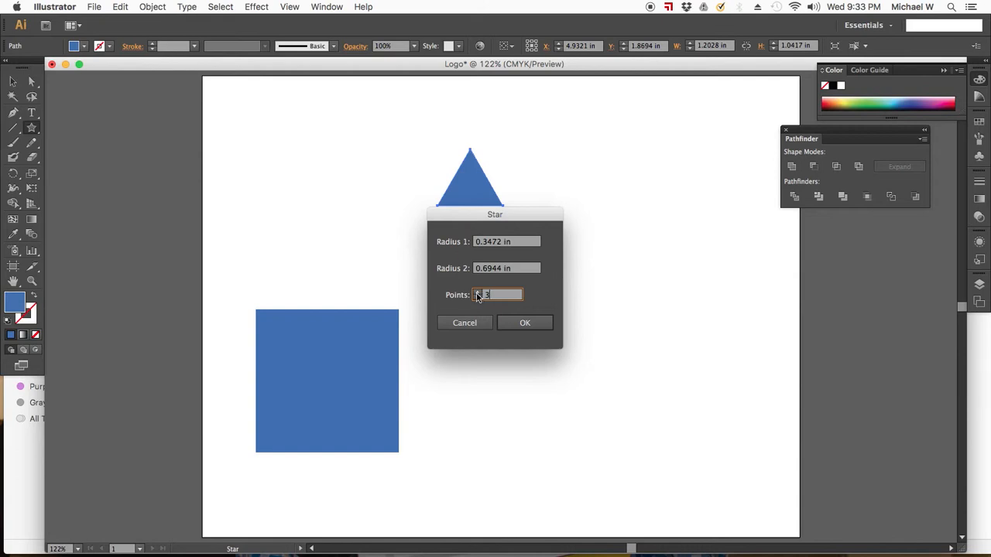
pyautogui.click(533, 325)
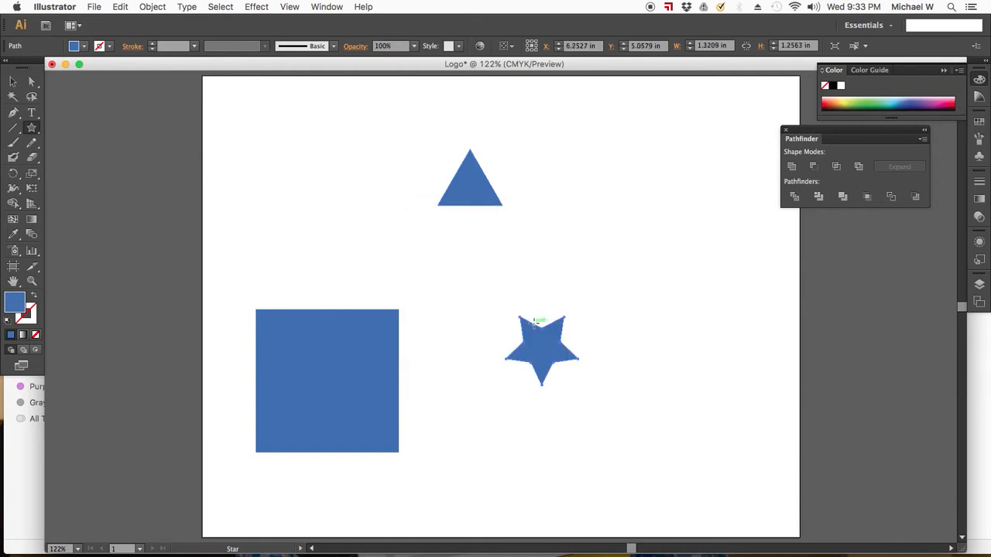
pyautogui.click(12, 81)
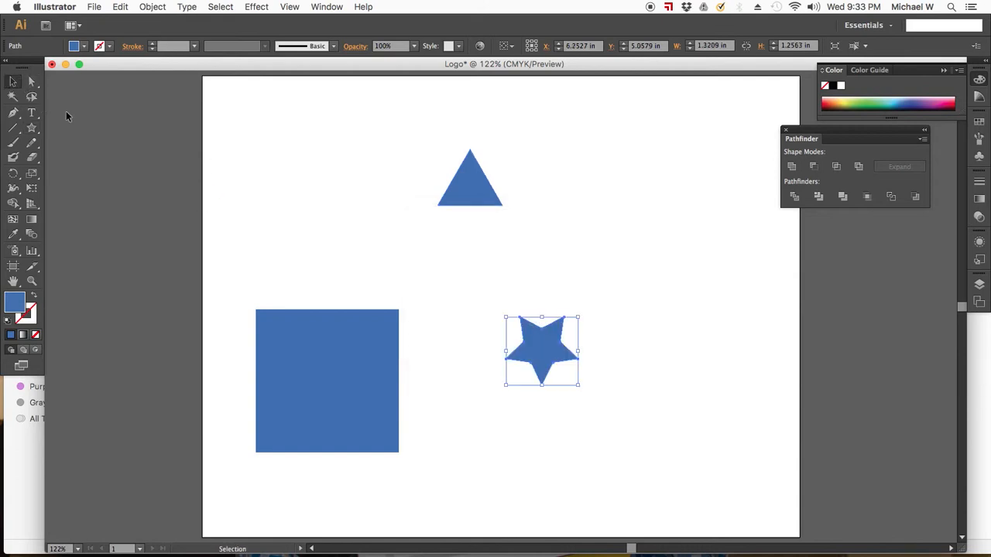
pyautogui.click(327, 230)
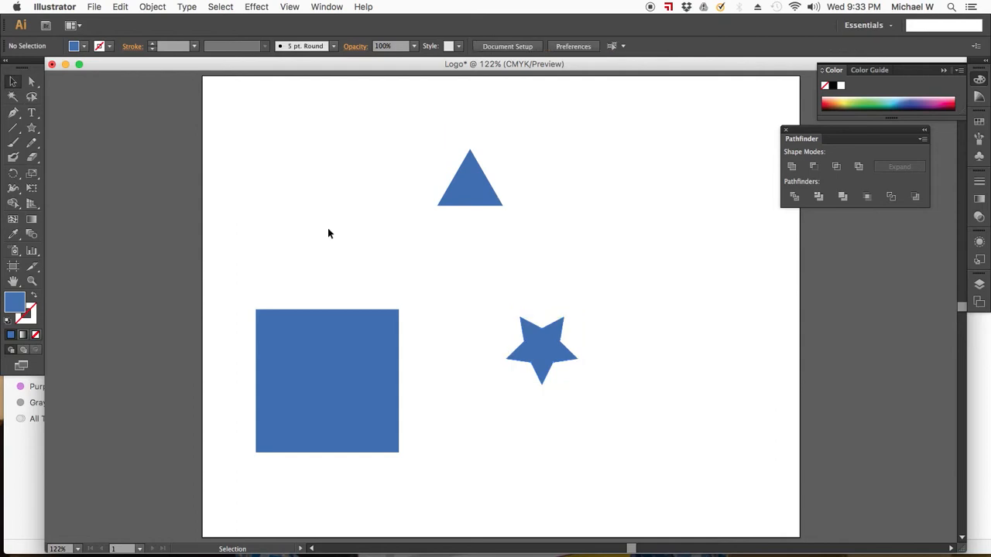
pyautogui.click(325, 338)
pyautogui.click(481, 186)
pyautogui.click(551, 355)
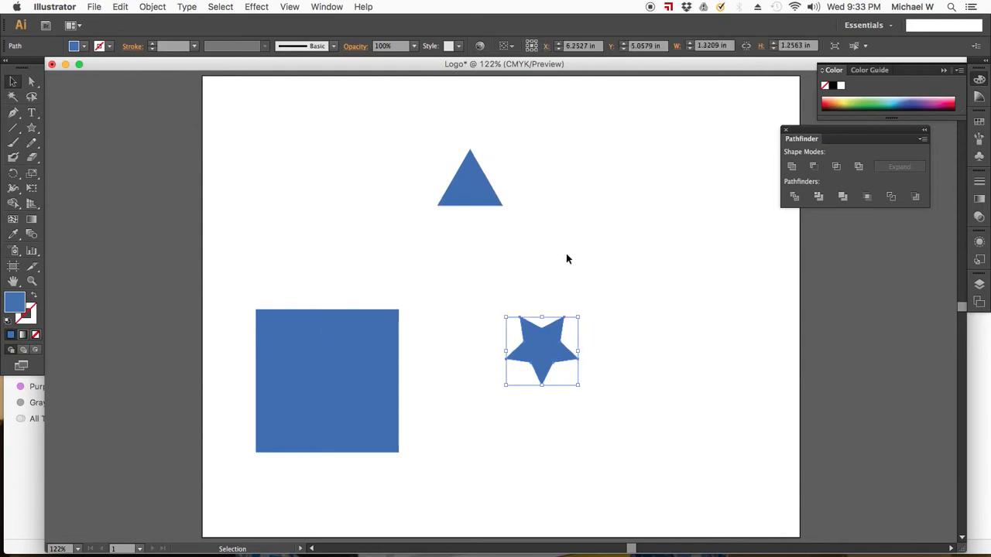
pyautogui.click(566, 258)
# Enlarge the triangle to the square's width, about 2.6 in, and place its base flush on the square's top edge.
pyautogui.moveTo(491, 188); pyautogui.dragTo(413, 333)
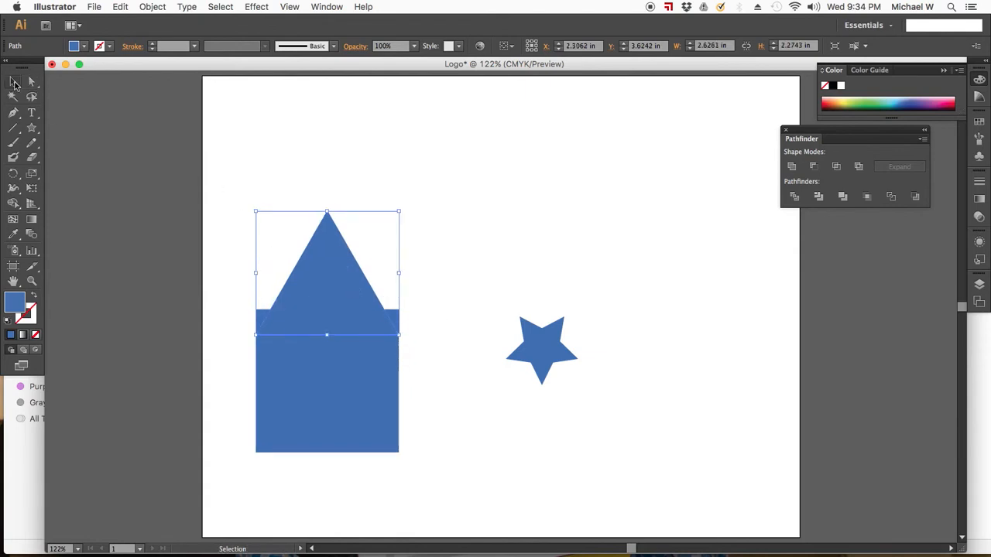
pyautogui.moveTo(308, 264); pyautogui.dragTo(308, 245)
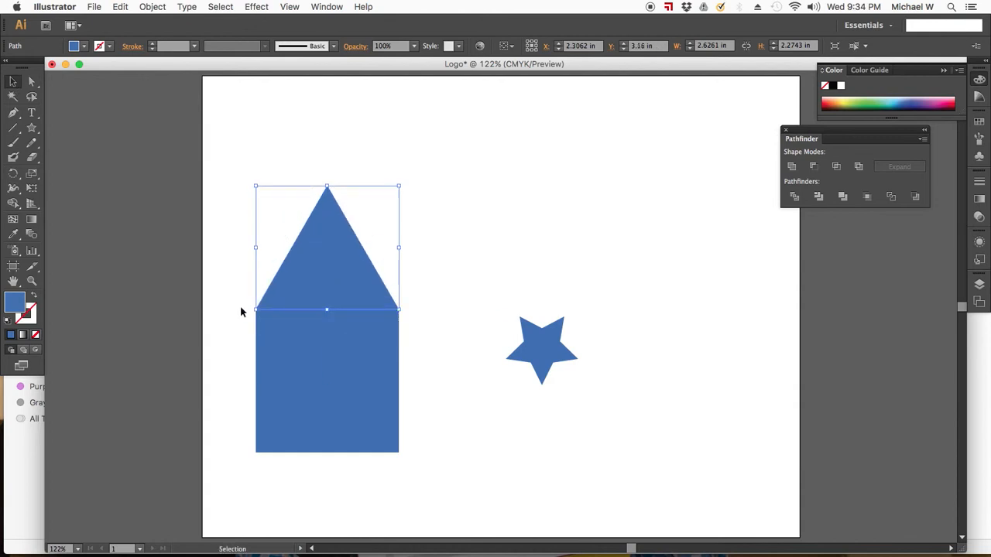
pyautogui.click(241, 312)
# Merge the triangle and square into a single house shape with the Pathfinder Unite operation.
pyautogui.moveTo(243, 293); pyautogui.dragTo(308, 345)
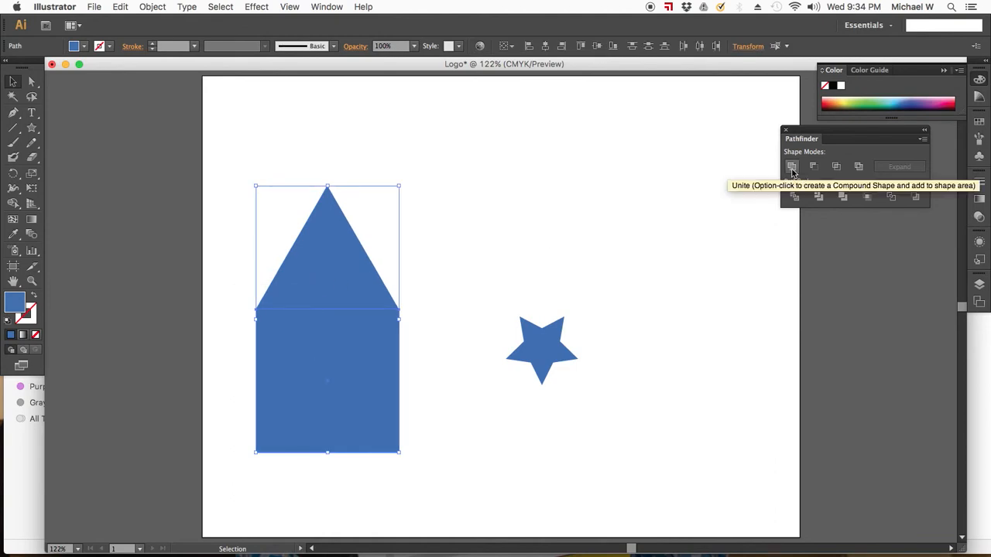
pyautogui.click(791, 168)
pyautogui.click(537, 221)
pyautogui.click(316, 355)
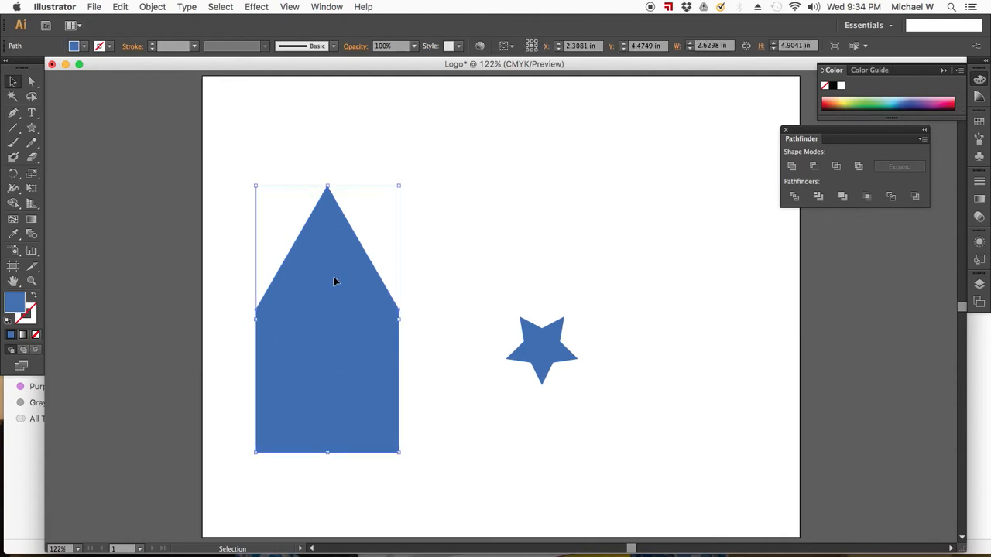
pyautogui.click(446, 262)
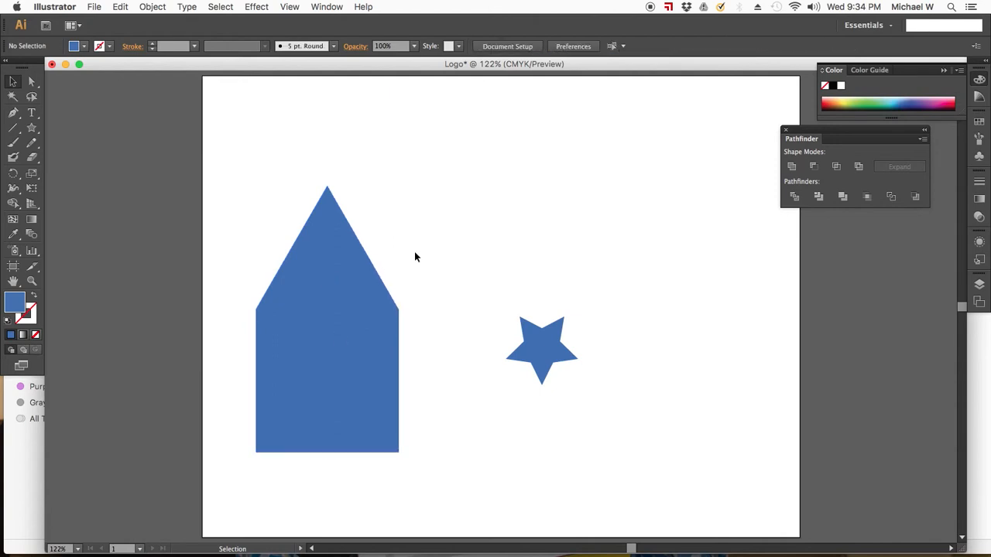
# Rotate the star so one point faces up and move it onto the lower half of the house shape.
pyautogui.click(547, 348)
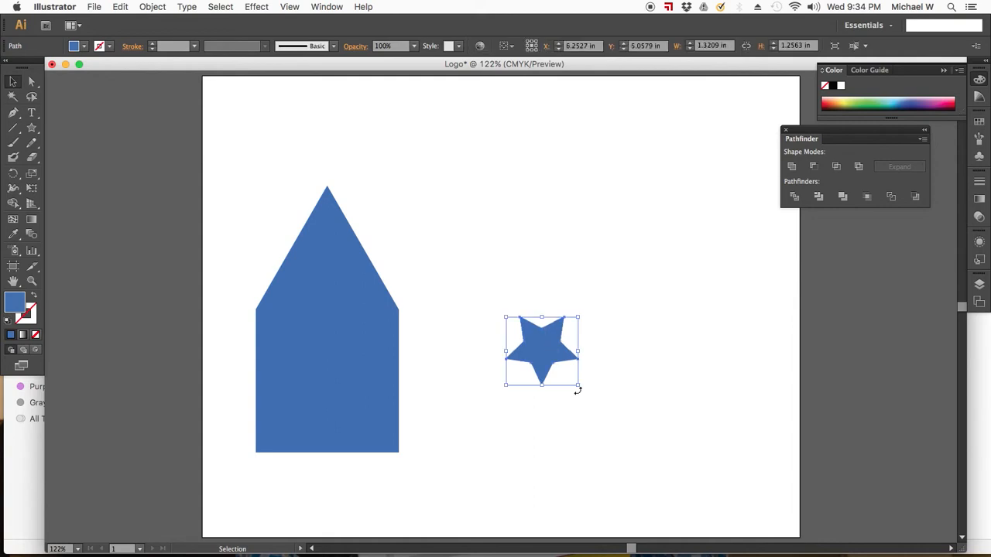
pyautogui.moveTo(578, 390); pyautogui.dragTo(609, 360)
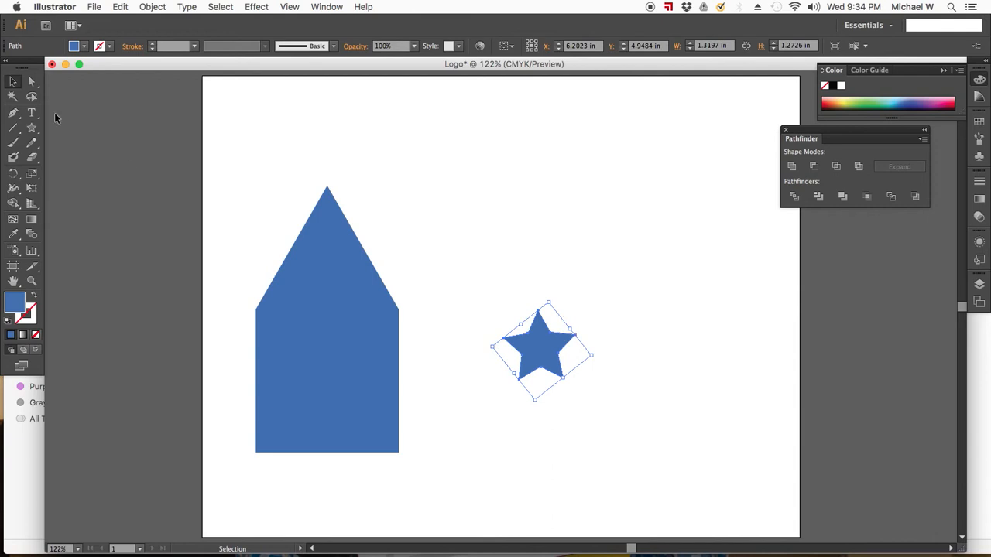
pyautogui.moveTo(538, 347); pyautogui.dragTo(329, 385)
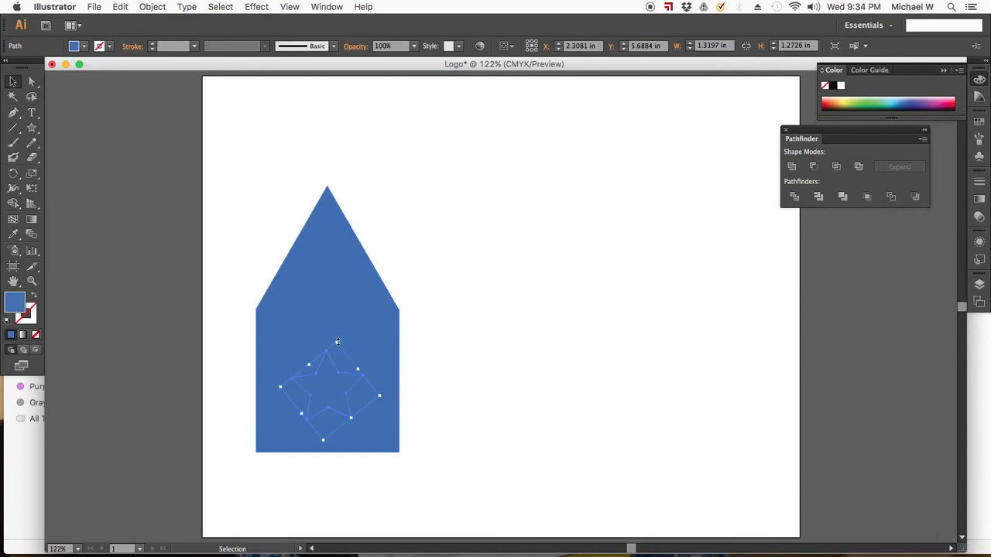
# Enlarge the star to about 3.9 by 3.8 in and split it and the house shape into pieces with Pathfinder Divide.
pyautogui.moveTo(338, 341); pyautogui.dragTo(466, 158)
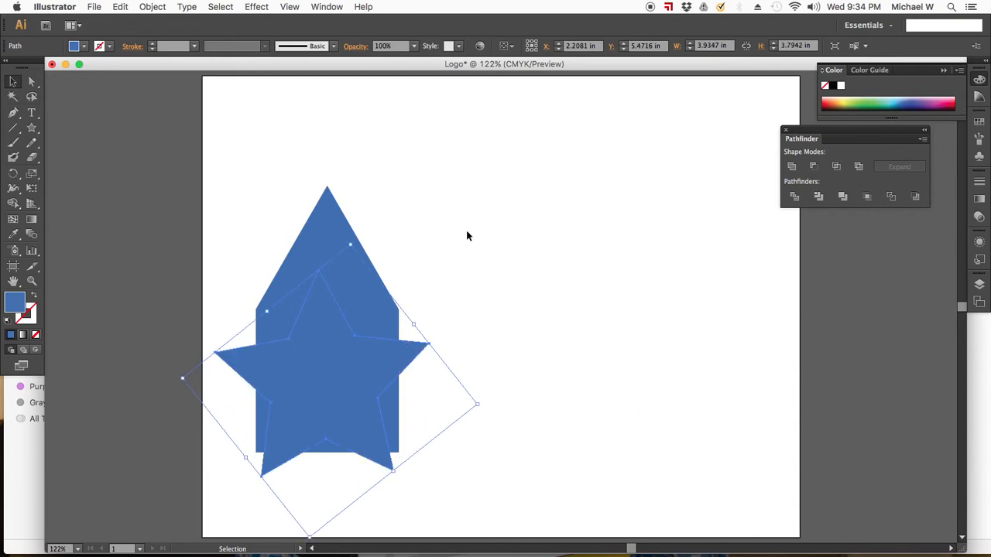
pyautogui.keyDown('shift'); pyautogui.click(332, 223); pyautogui.keyUp('shift')
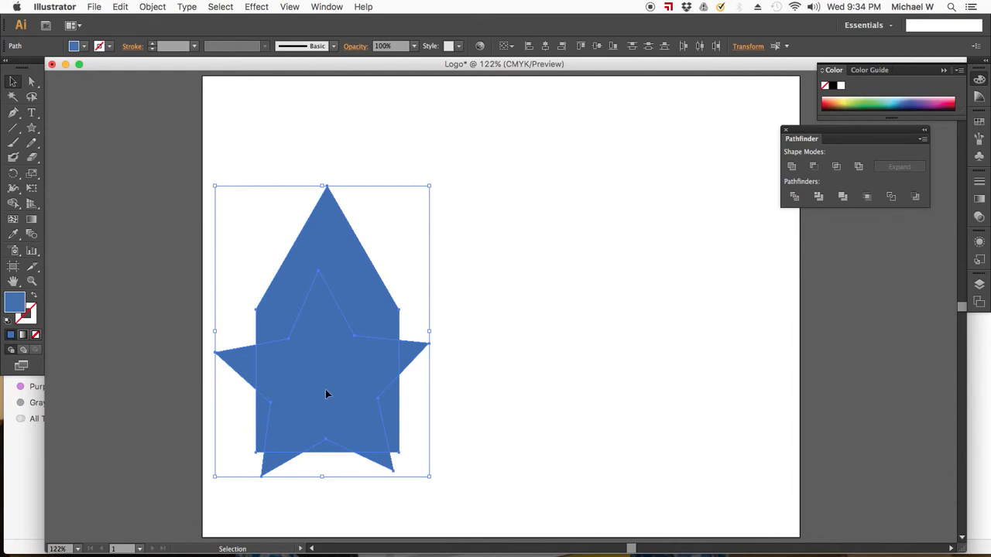
pyautogui.click(795, 200)
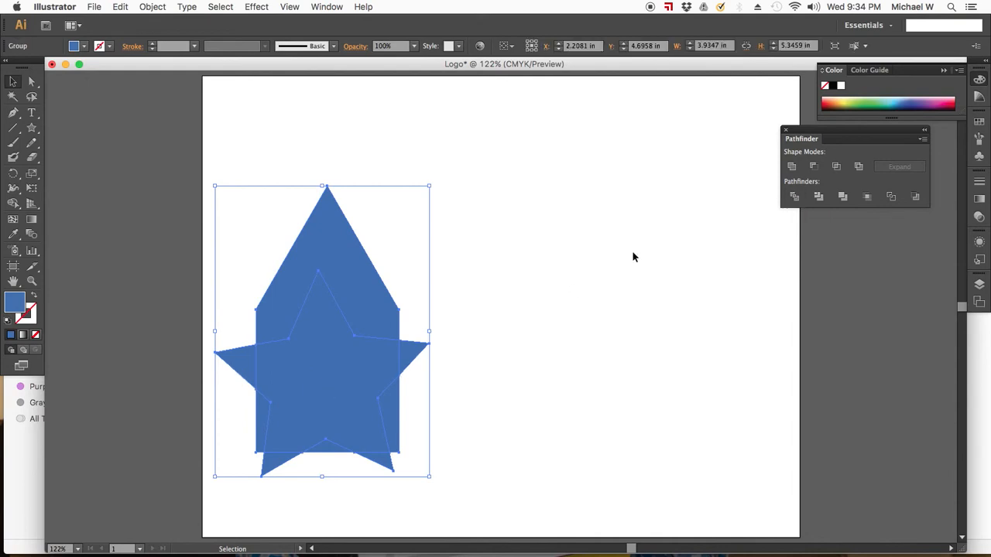
pyautogui.click(632, 250)
pyautogui.click(32, 81)
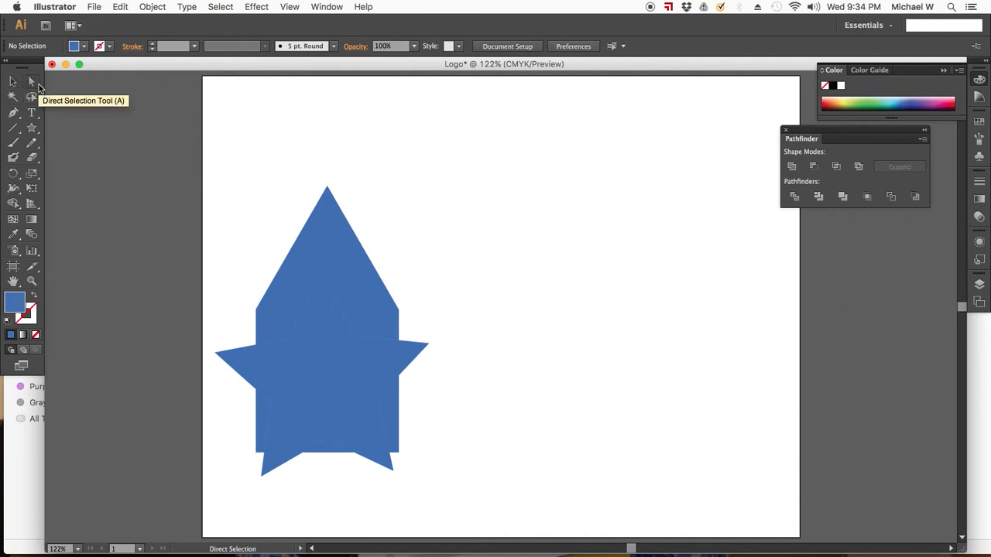
# Delete the star-shaped centre piece of the divided house shape and clear all remaining pieces from the artboard.
pyautogui.click(325, 357)
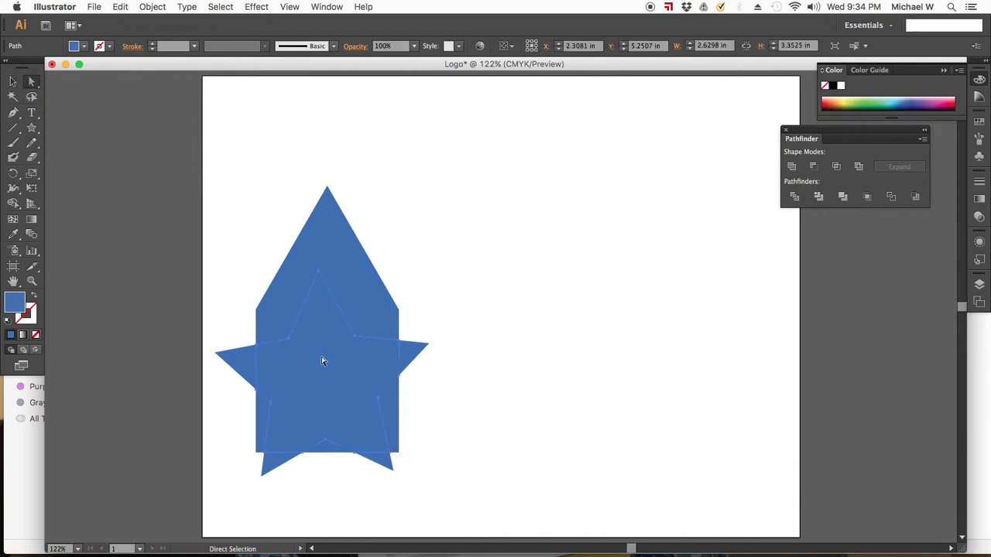
pyautogui.press('Delete')
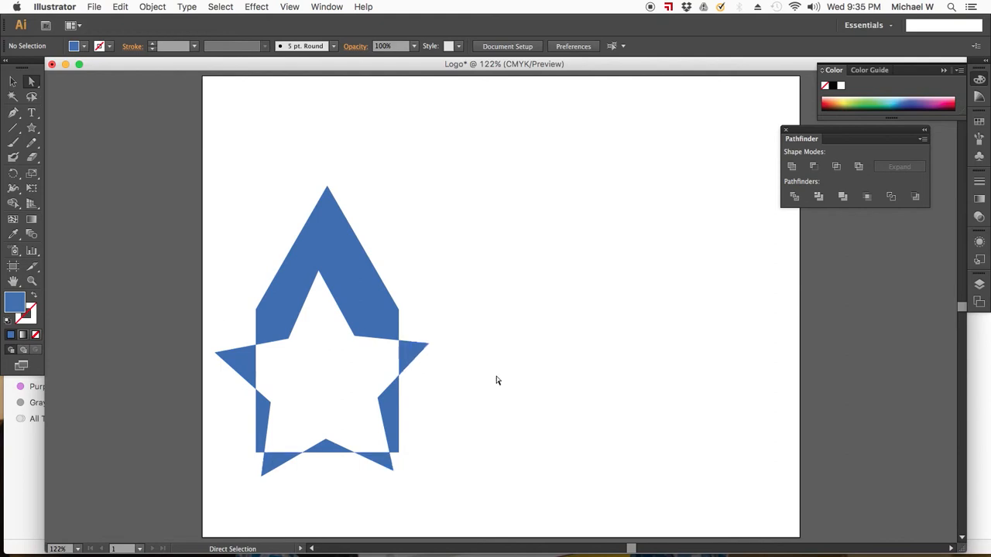
pyautogui.click(13, 80)
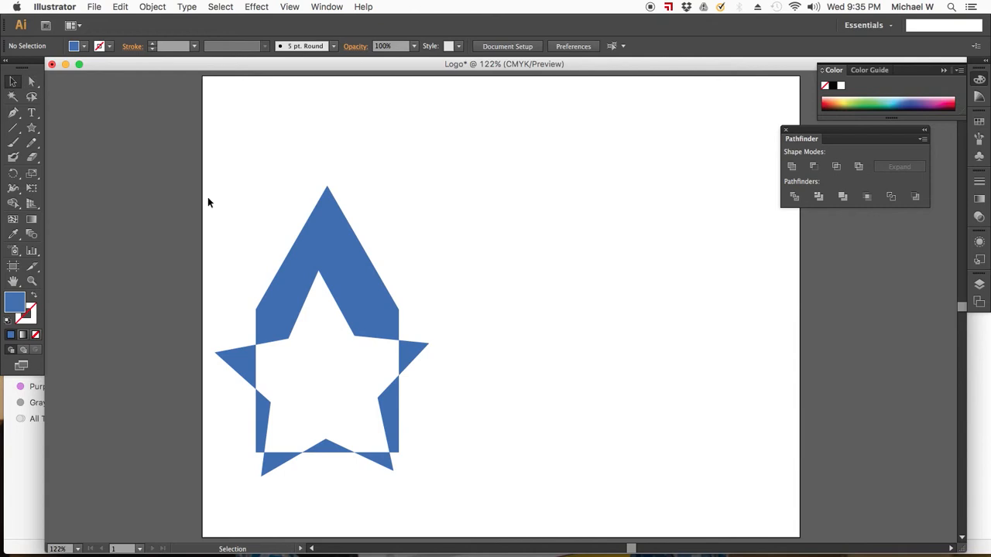
pyautogui.press('a')
pyautogui.press('v')
pyautogui.press('super+a')
pyautogui.press('Delete')
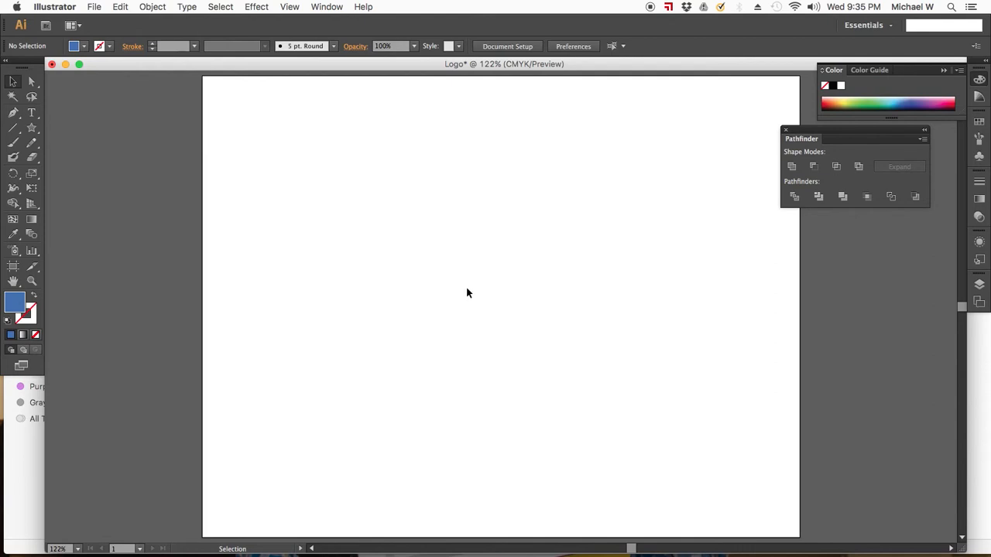
# Add the text "9" as point type near the middle of the empty artboard.
pyautogui.click(32, 112)
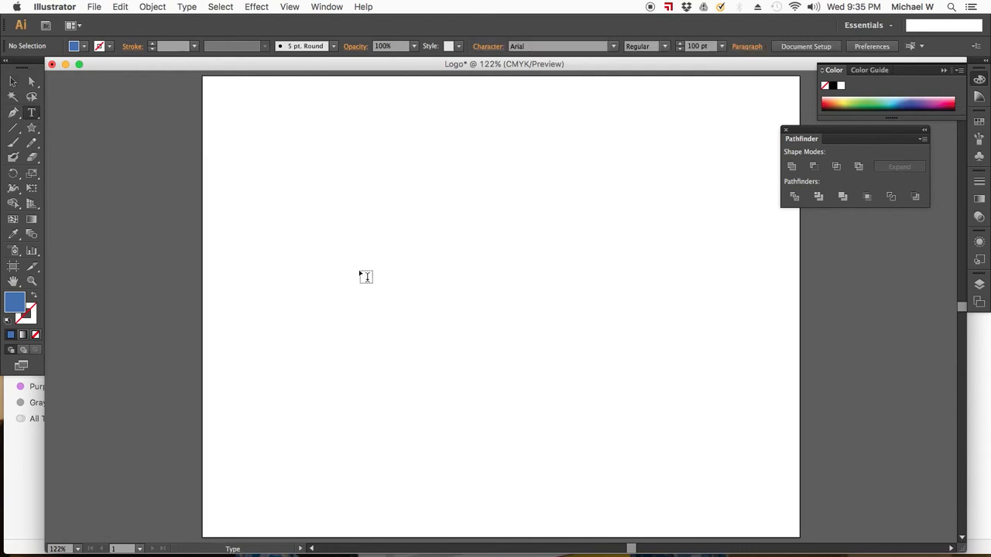
pyautogui.click(360, 277)
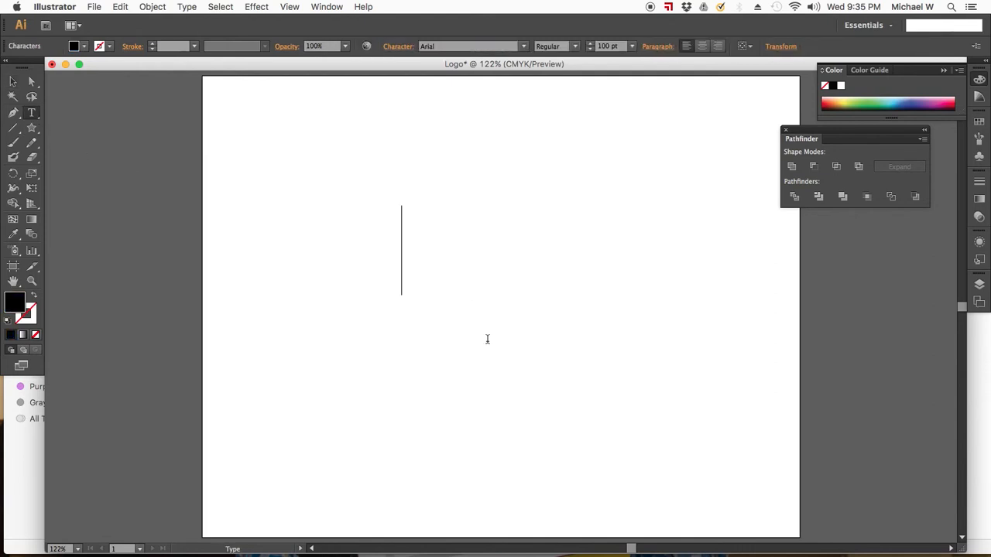
pyautogui.write('9')
pyautogui.press('Escape')
# Set the 9 to the Bold style at a font size of 500 pt.
pyautogui.press('super+a')
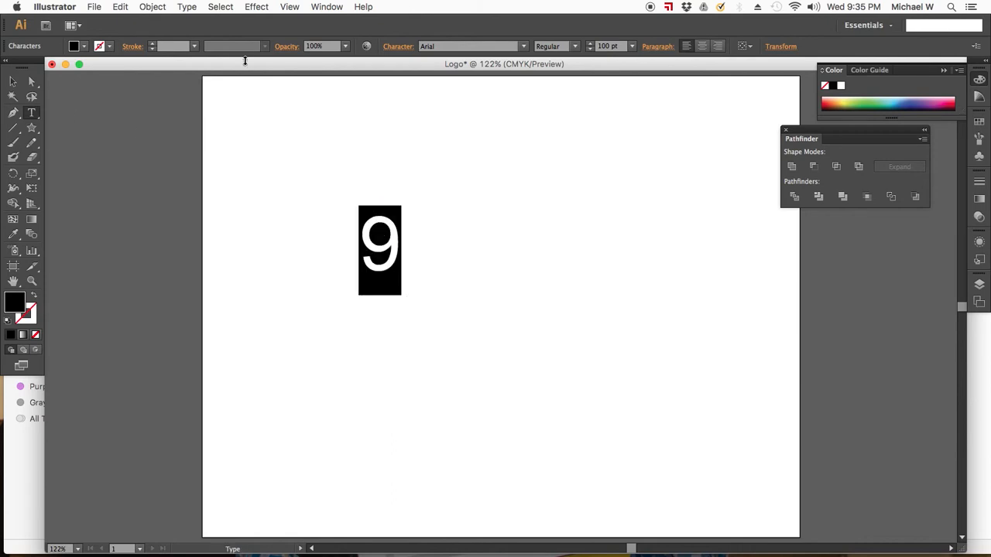
pyautogui.click(575, 46)
pyautogui.click(569, 83)
pyautogui.doubleClick(604, 47)
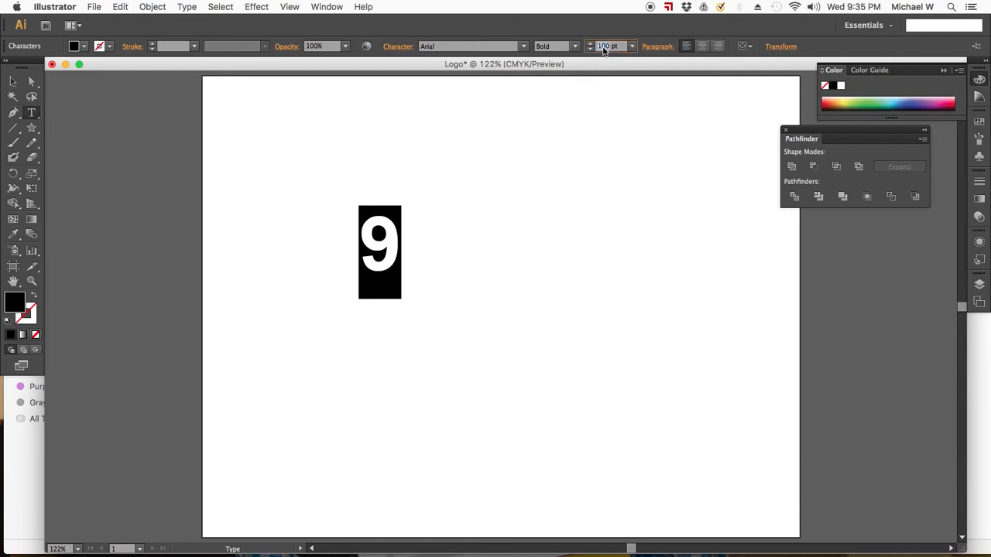
pyautogui.write('500')
pyautogui.press('Return')
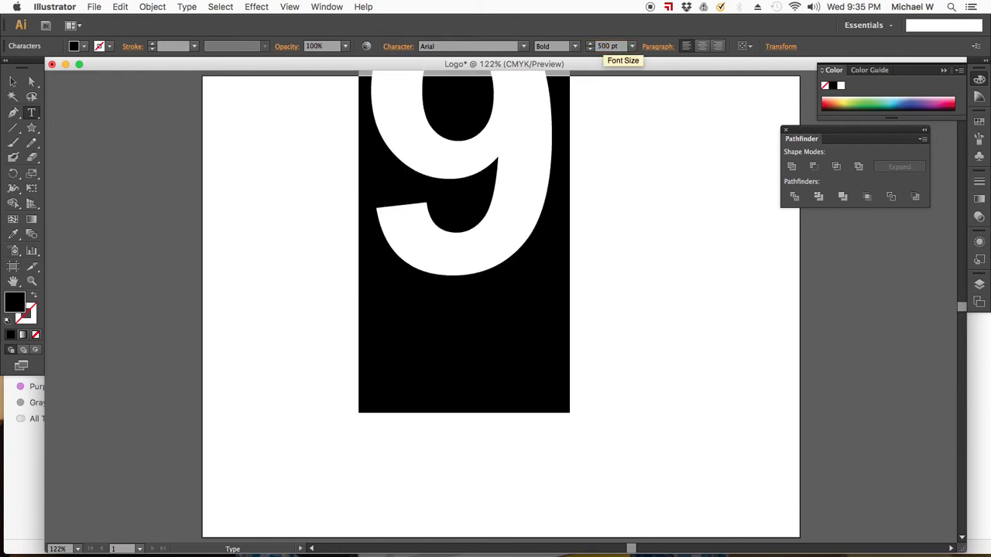
# Move the enlarged 9 down so the whole numeral sits in the middle of the artboard.
pyautogui.click(19, 85)
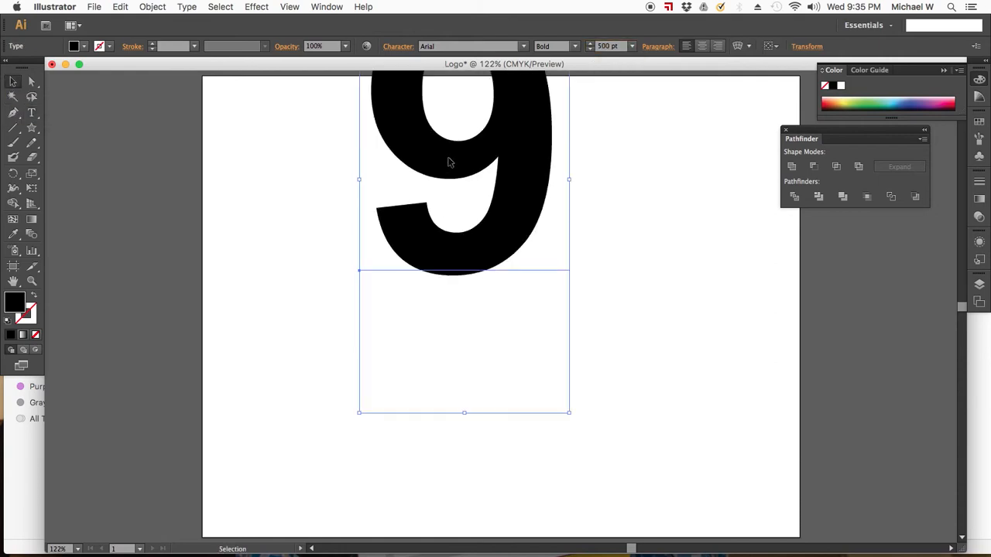
pyautogui.moveTo(449, 162); pyautogui.dragTo(463, 343)
pyautogui.click(336, 290)
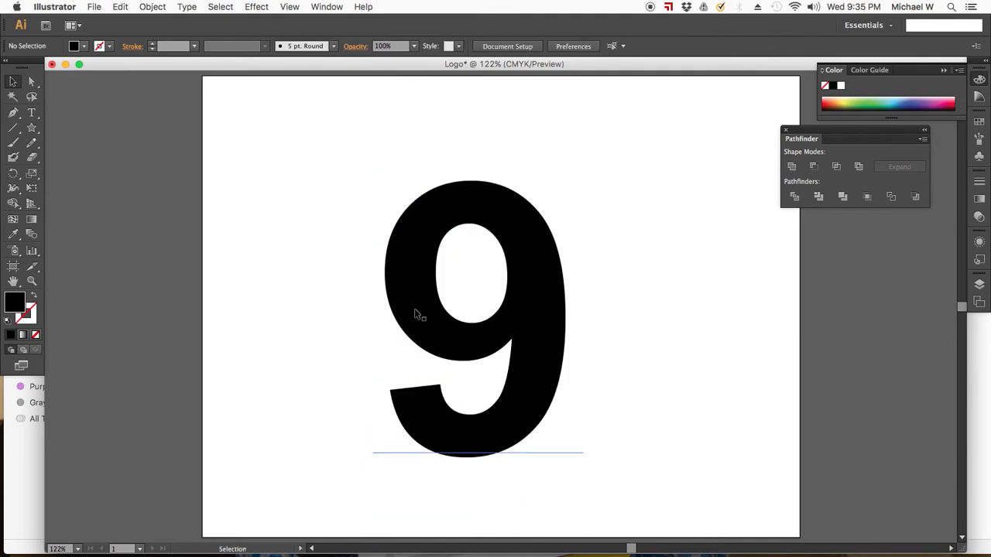
# Duplicate the 9 to its right on the same baseline and shift the original further left.
pyautogui.click(443, 348)
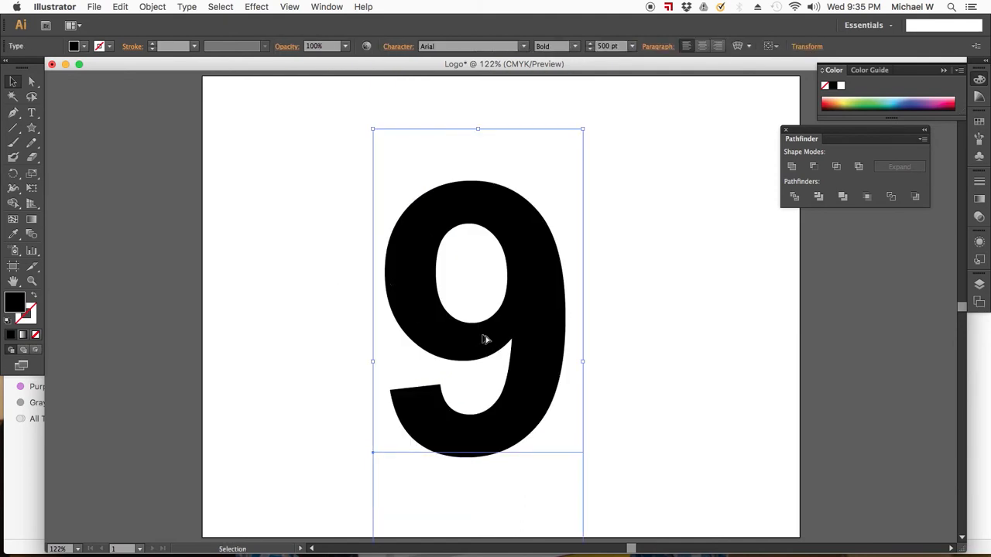
pyautogui.moveTo(481, 339); pyautogui.dragTo(733, 352)
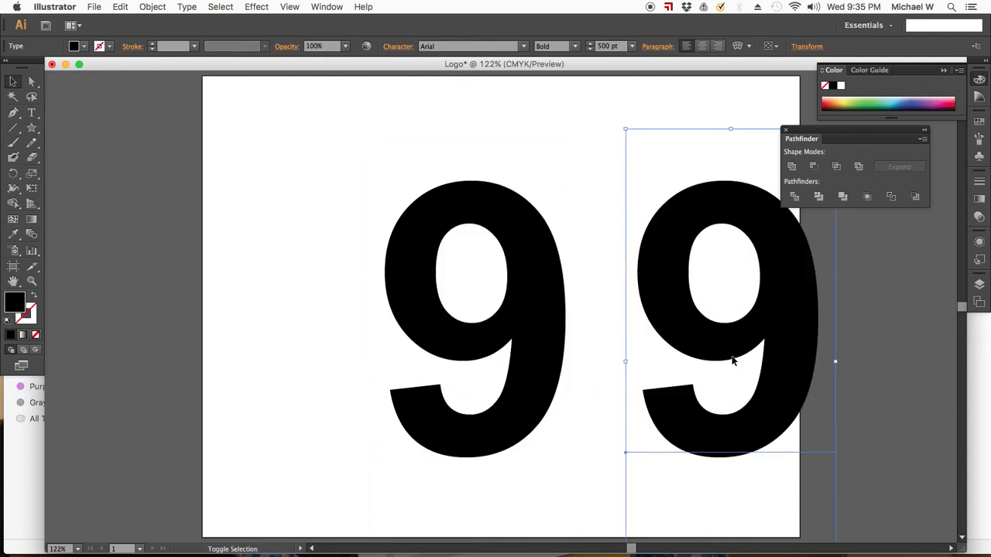
pyautogui.moveTo(537, 328); pyautogui.dragTo(451, 334)
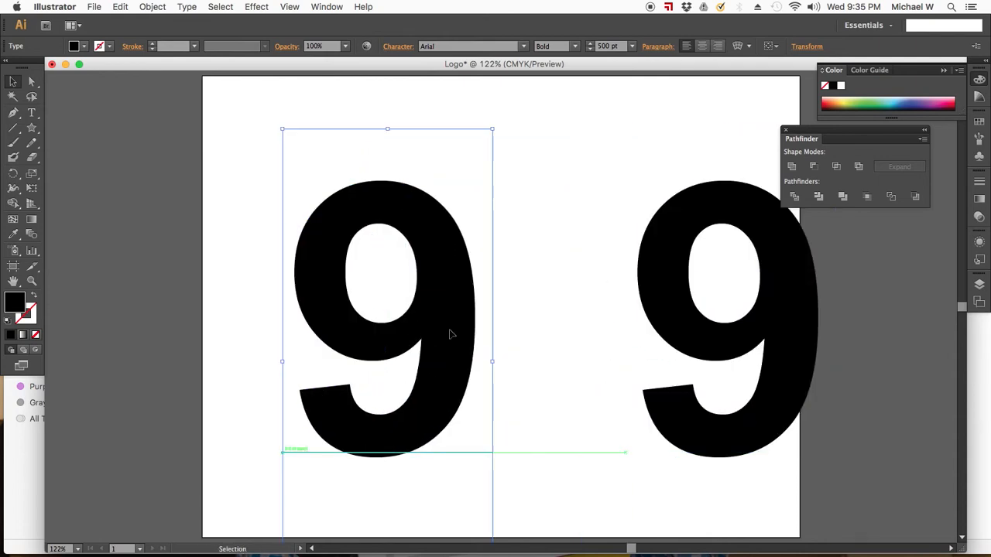
pyautogui.rightClick(450, 333)
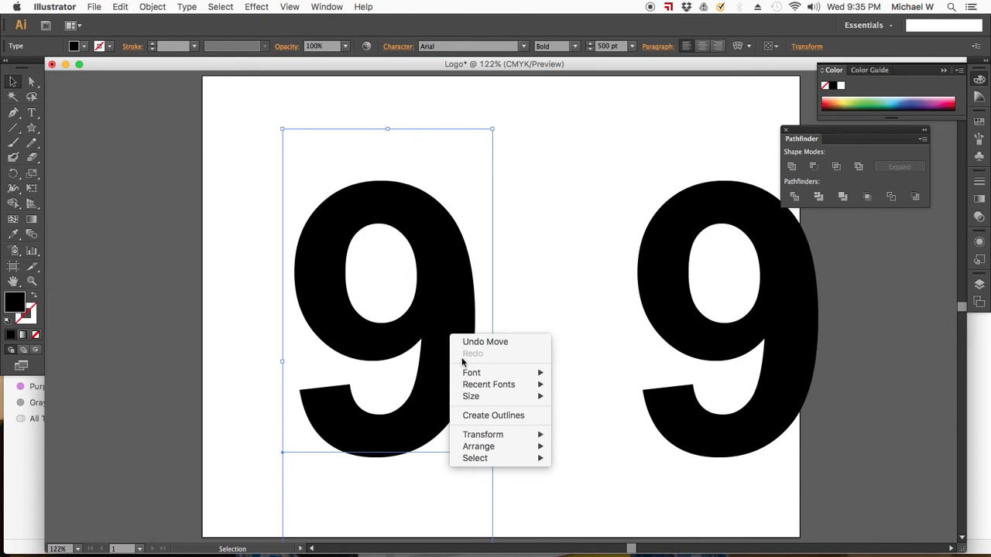
pyautogui.click(419, 329)
pyautogui.click(187, 7)
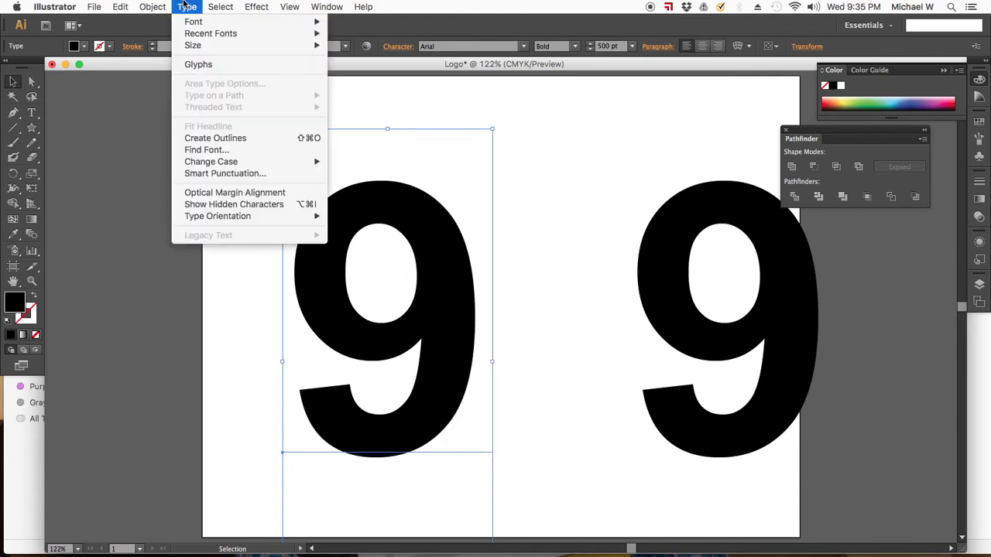
pyautogui.click(309, 166)
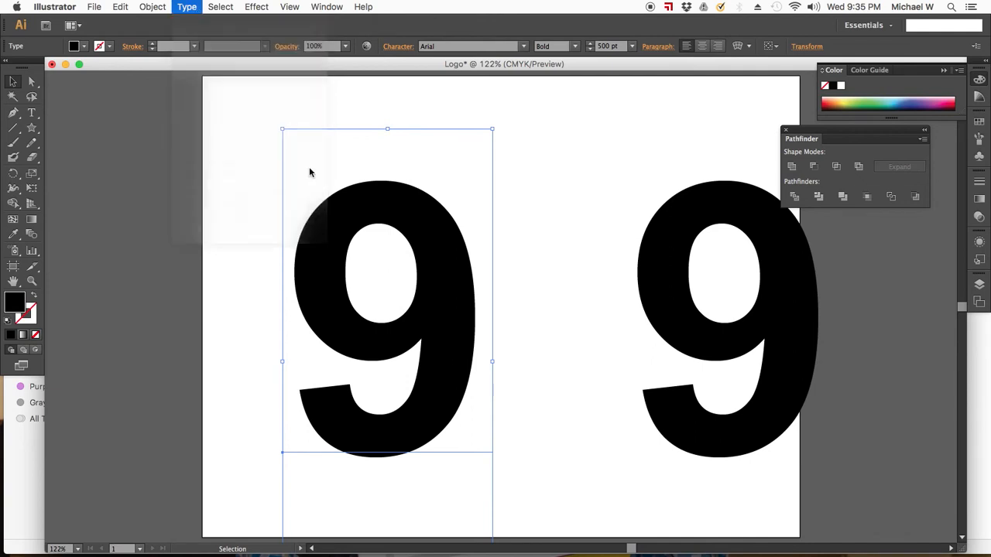
# Convert the left 9 from live text to outlines, leaving the right 9 as text.
pyautogui.rightClick(442, 338)
pyautogui.click(483, 416)
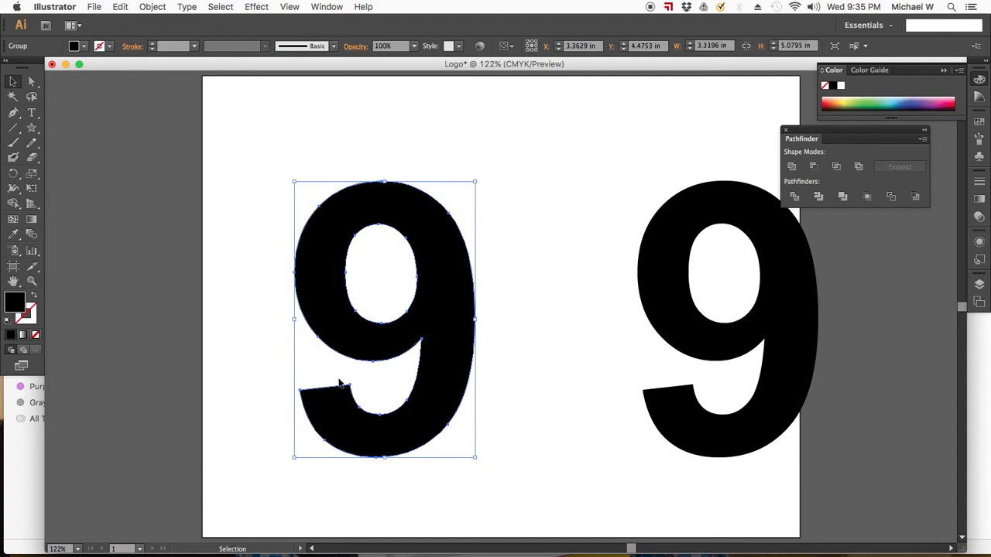
pyautogui.click(497, 310)
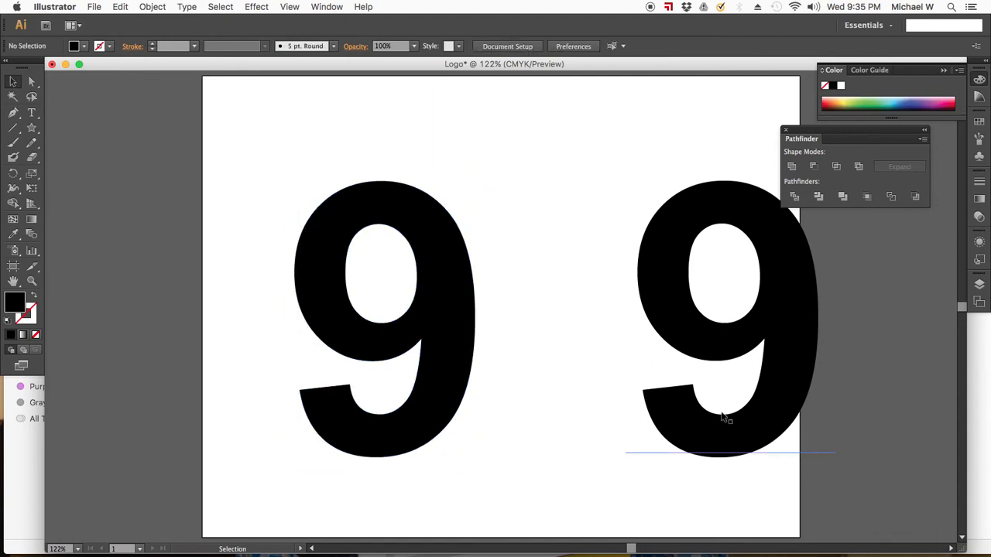
pyautogui.click(454, 307)
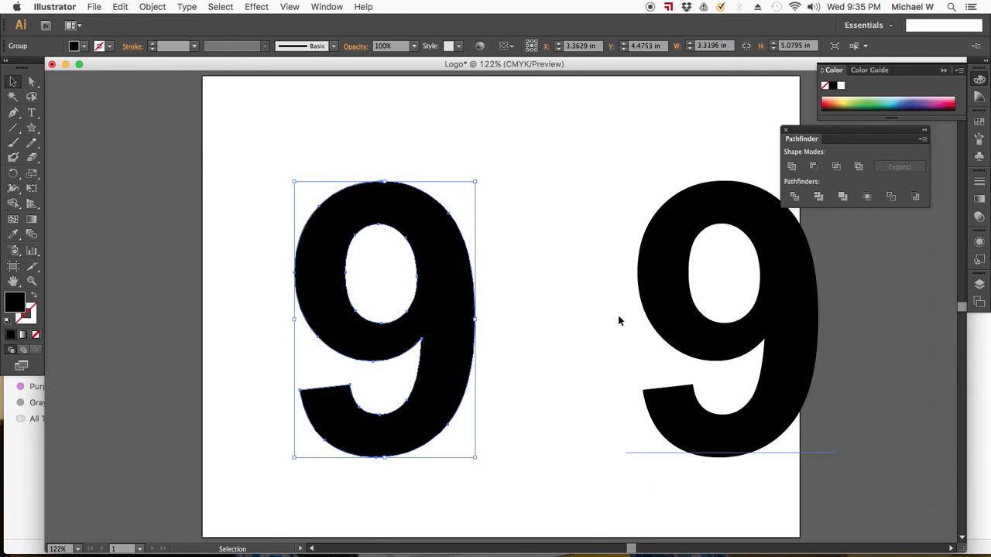
pyautogui.click(515, 332)
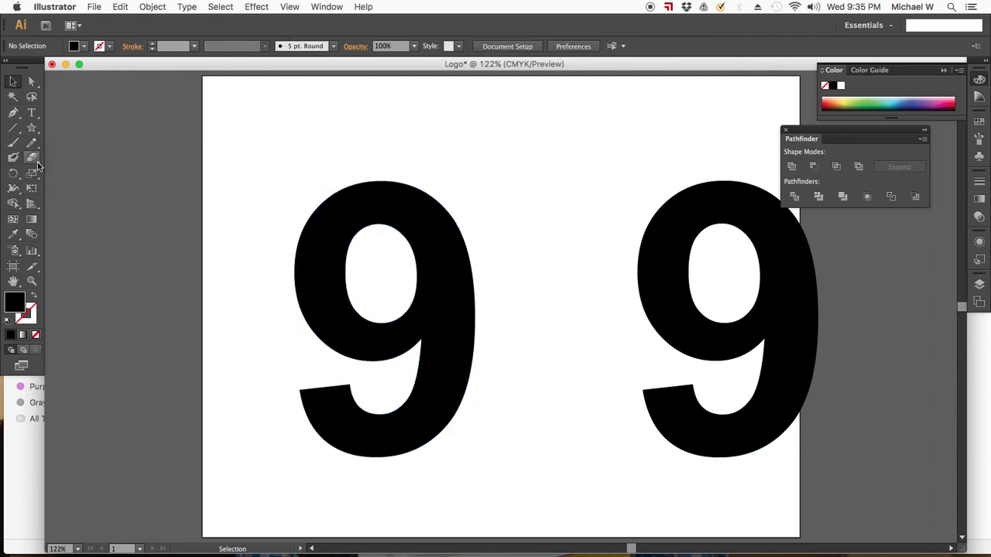
# Draw a narrow vertical rectangle about 0.36 by 6.53 in through the centre of the left 9, overshooting both ends.
pyautogui.click(31, 127)
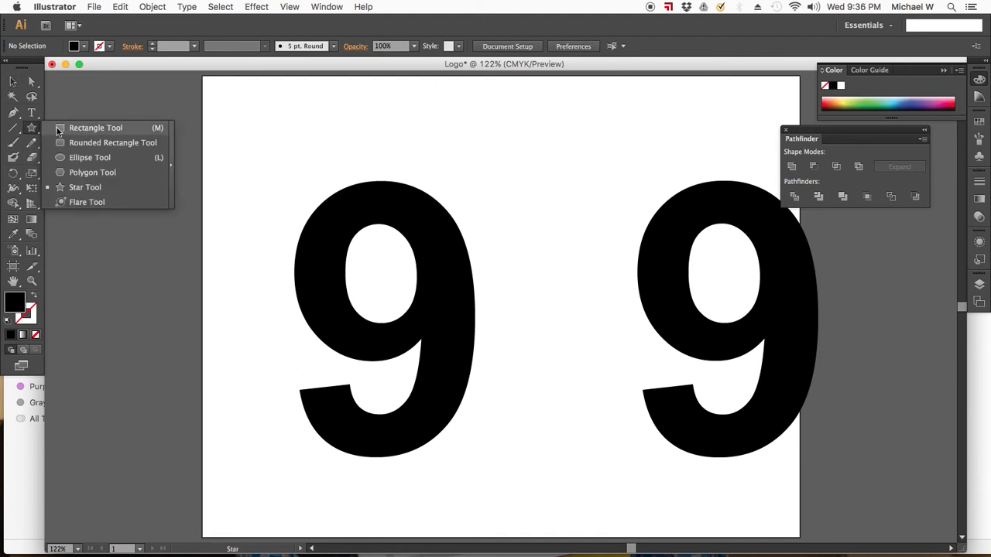
pyautogui.click(60, 128)
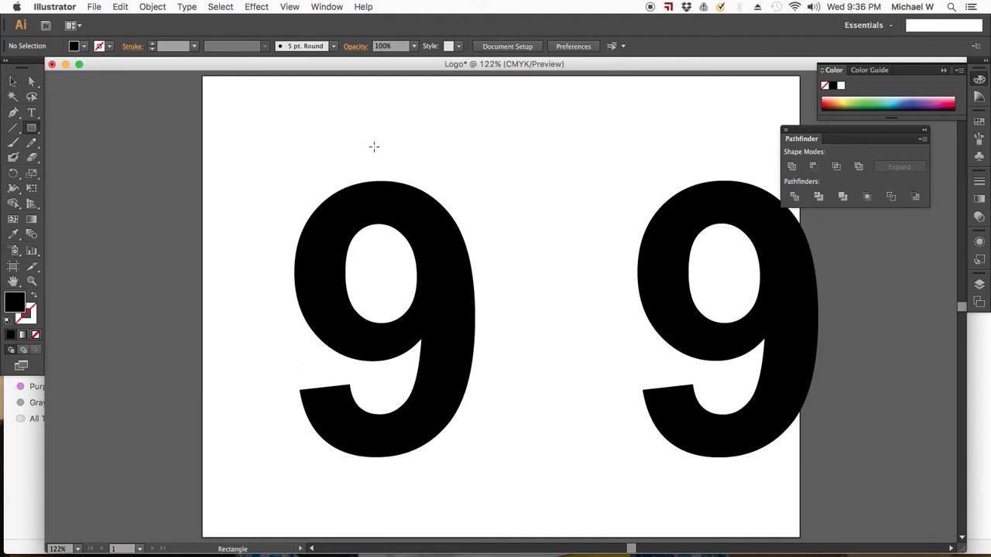
pyautogui.moveTo(368, 138); pyautogui.dragTo(387, 492)
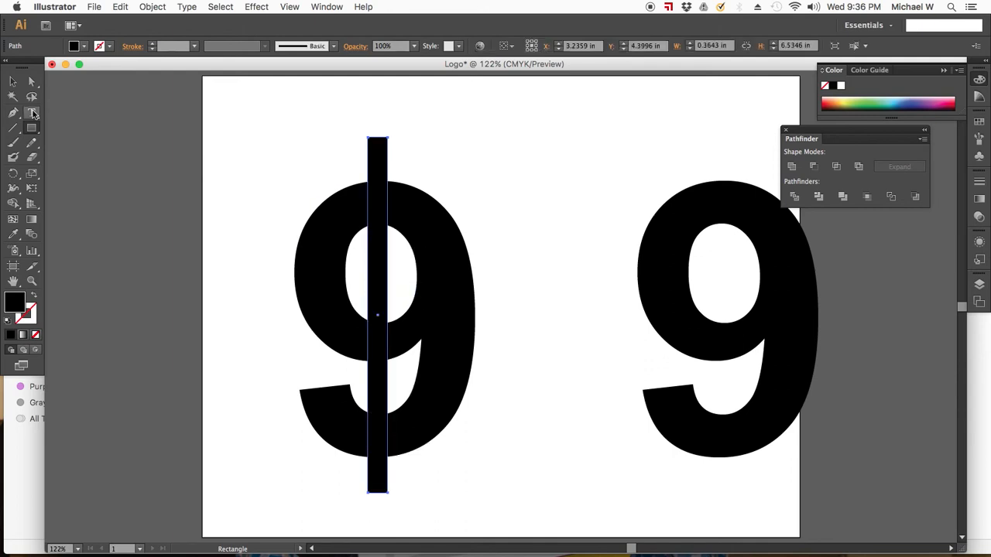
# Split the left 9 and the vertical bar into separate pieces with Pathfinder Divide.
pyautogui.click(15, 86)
pyautogui.keyDown('shift'); pyautogui.click(320, 236); pyautogui.keyUp('shift')
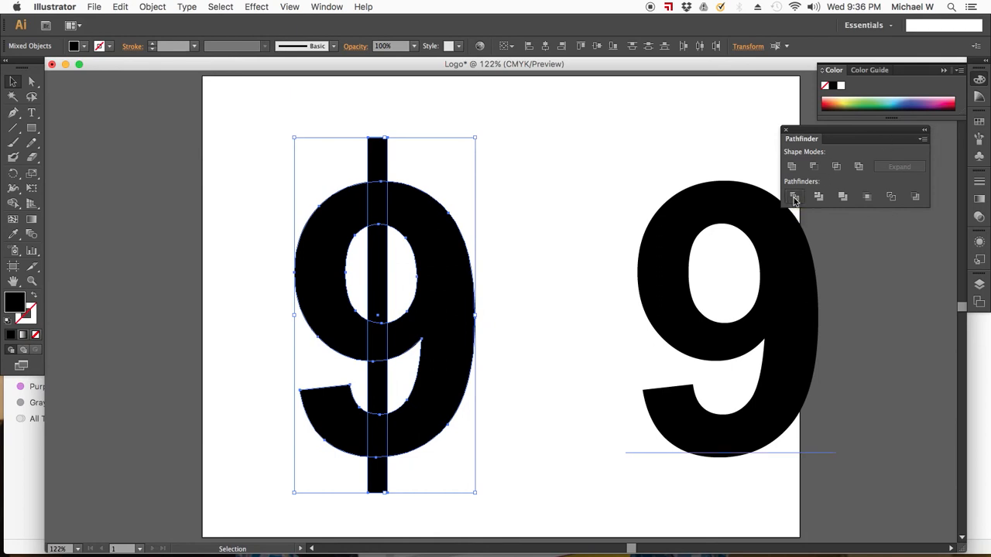
pyautogui.click(793, 198)
pyautogui.click(641, 209)
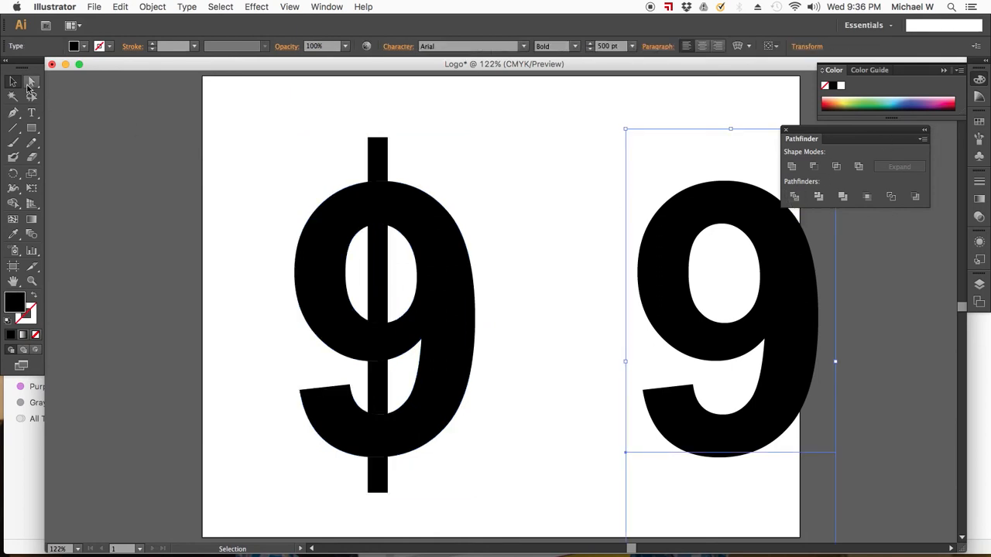
# Delete the three pieces where the vertical bar overlaps the strokes of the left 9.
pyautogui.click(32, 81)
pyautogui.click(204, 188)
pyautogui.click(380, 206)
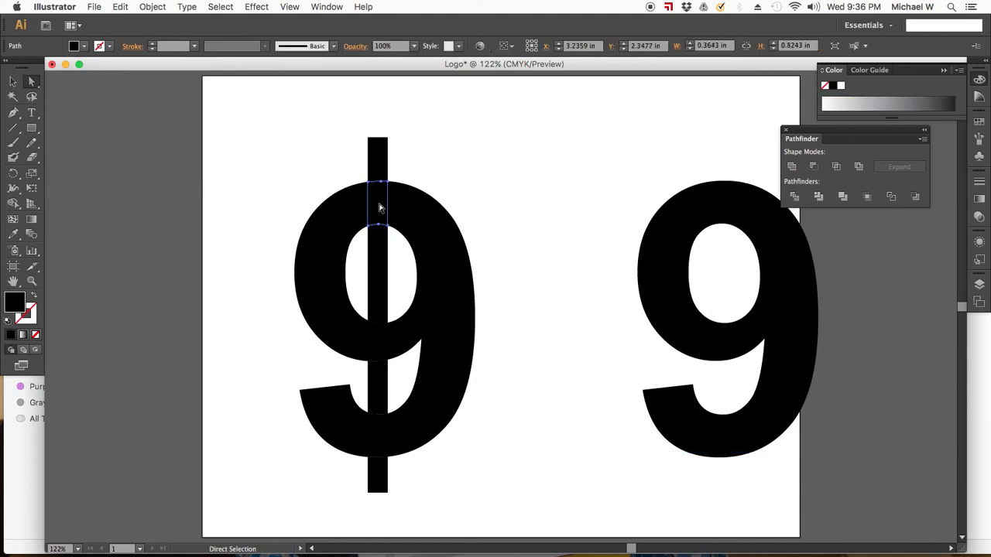
pyautogui.press('Delete')
pyautogui.click(380, 343)
pyautogui.press('Delete')
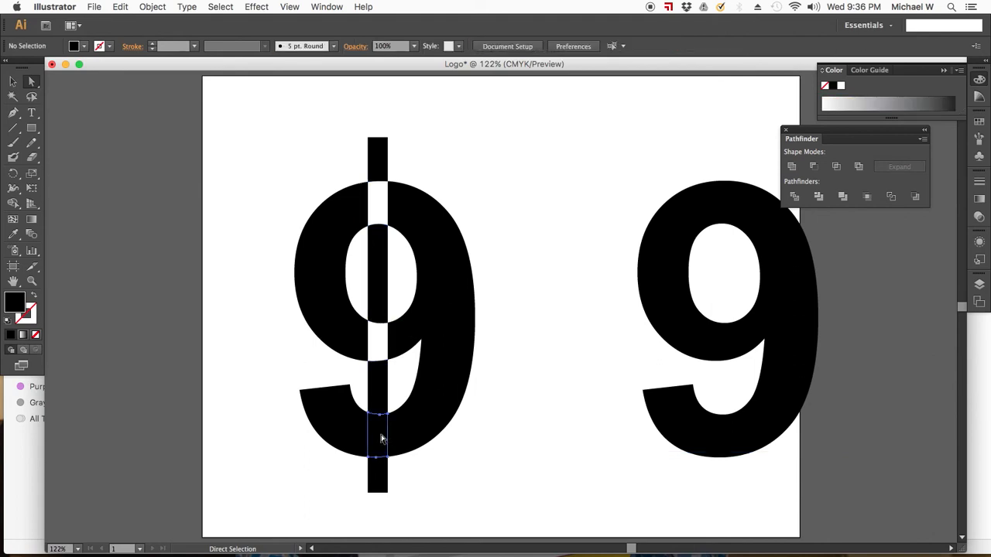
pyautogui.press('Delete')
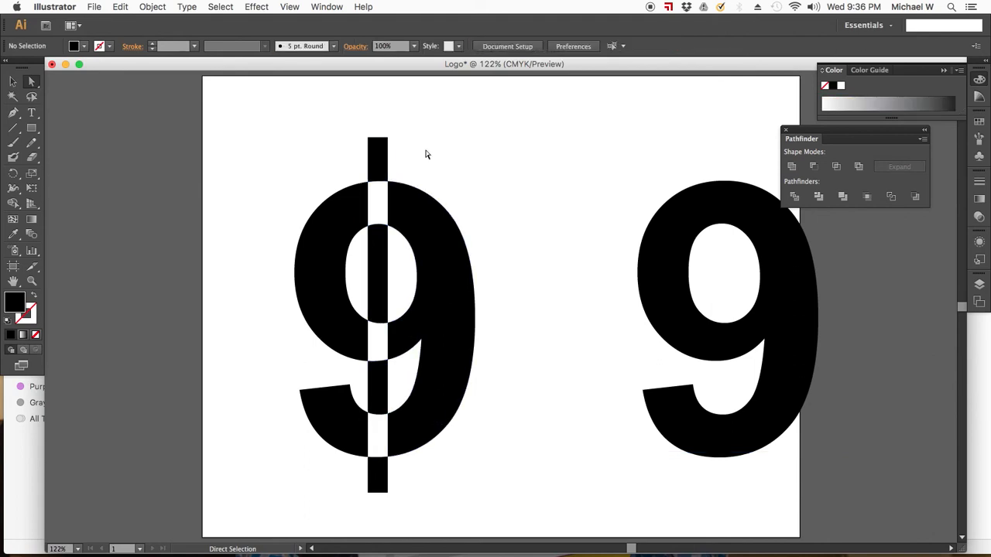
# Delete the four remaining bar segments above, inside and below the left 9, leaving a vertical stencil gap.
pyautogui.click(377, 154)
pyautogui.press('Delete')
pyautogui.click(380, 265)
pyautogui.press('Delete')
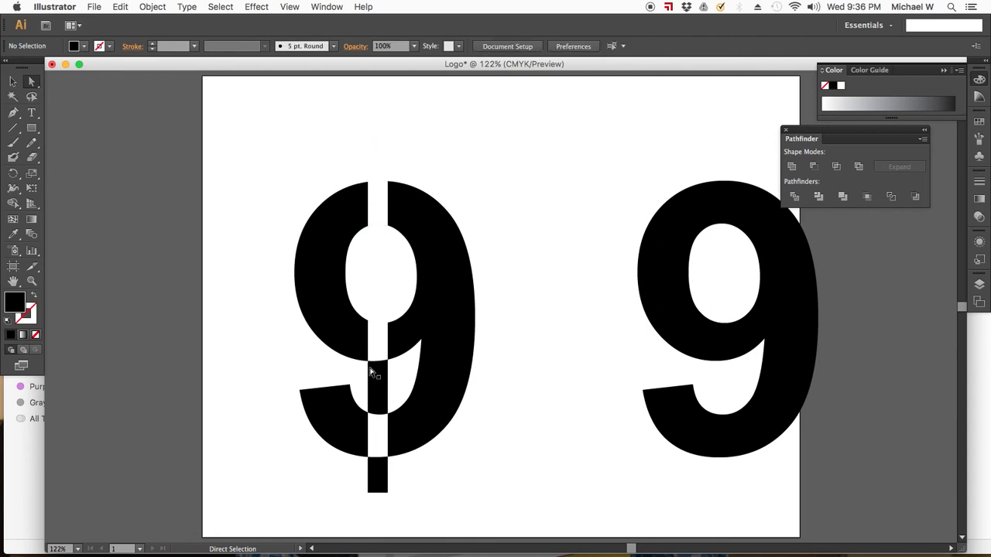
pyautogui.click(380, 389)
pyautogui.press('Delete')
pyautogui.click(382, 475)
pyautogui.press('Delete')
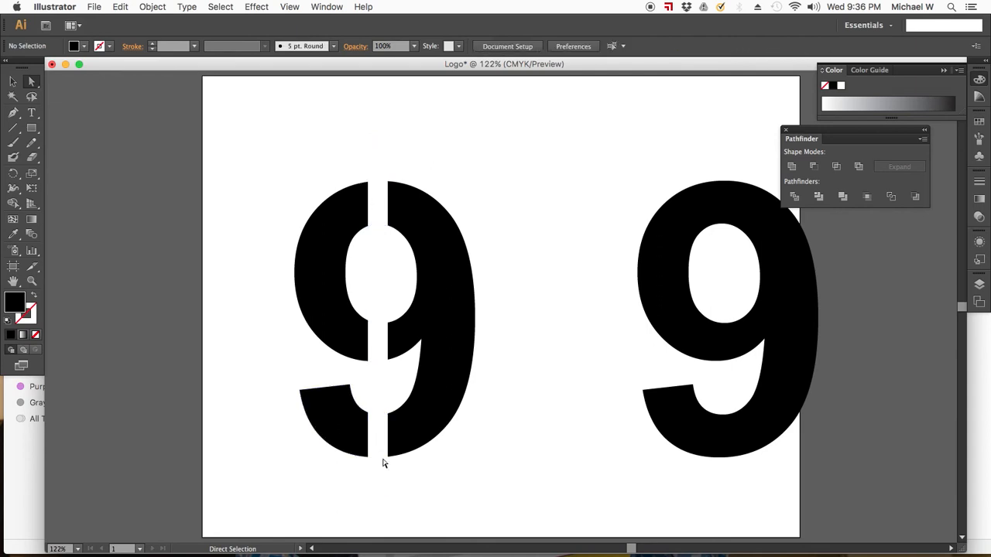
# Try moving the two left-hand pieces of the split 9 downward together, and undo the move.
pyautogui.click(336, 289)
pyautogui.keyDown('shift'); pyautogui.click(332, 415); pyautogui.keyUp('shift')
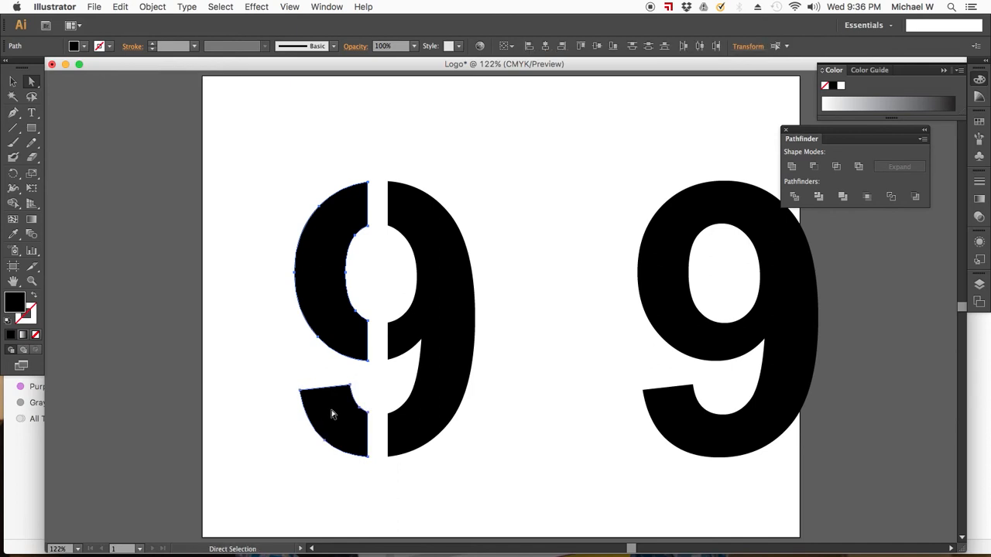
pyautogui.moveTo(331, 273); pyautogui.dragTo(333, 343)
pyautogui.press('super+z')
pyautogui.click(458, 460)
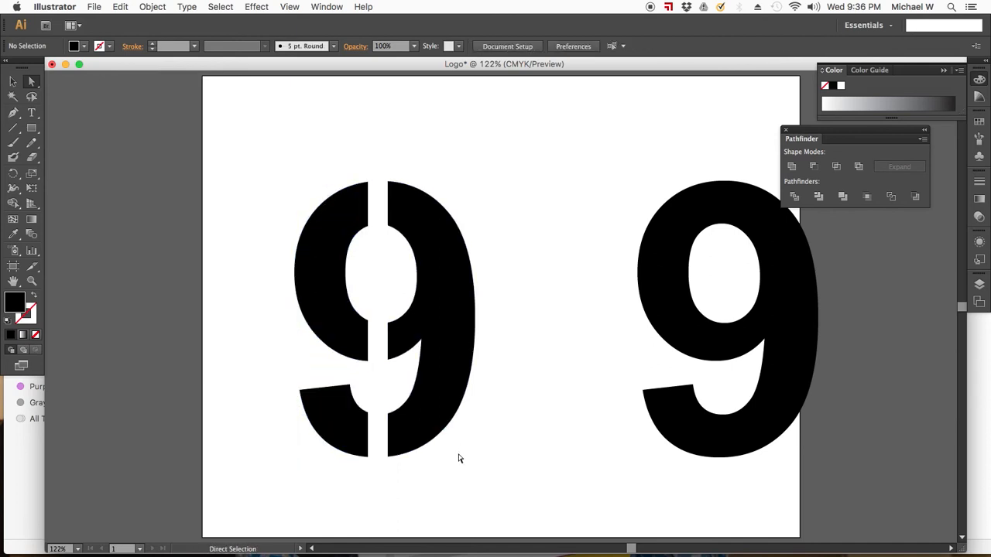
# Try drawing a rounded rectangle over the upper right part of the split 9, and undo it.
pyautogui.click(465, 261)
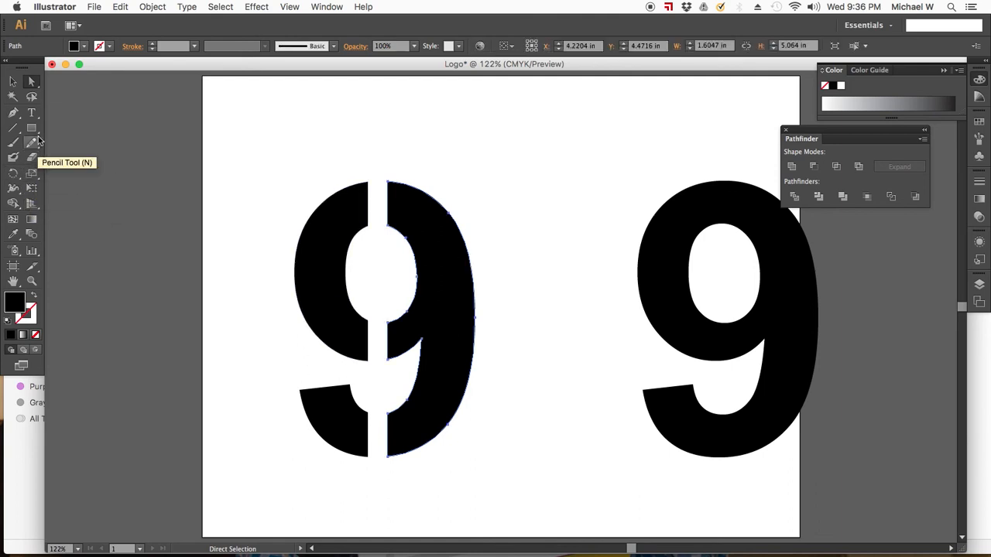
pyautogui.moveTo(31, 128); pyautogui.dragTo(76, 144)
pyautogui.moveTo(546, 138); pyautogui.dragTo(428, 234)
pyautogui.press('super+z')
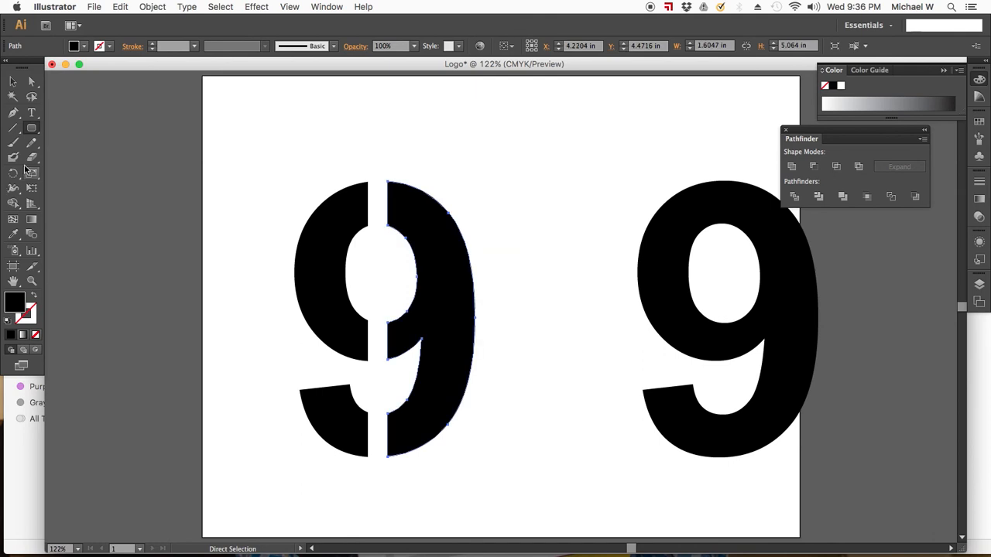
# Draw a circle about 3.15 in across overlapping the split 9's upper right curve, and divide it together with the 9.
pyautogui.moveTo(28, 136); pyautogui.dragTo(70, 159)
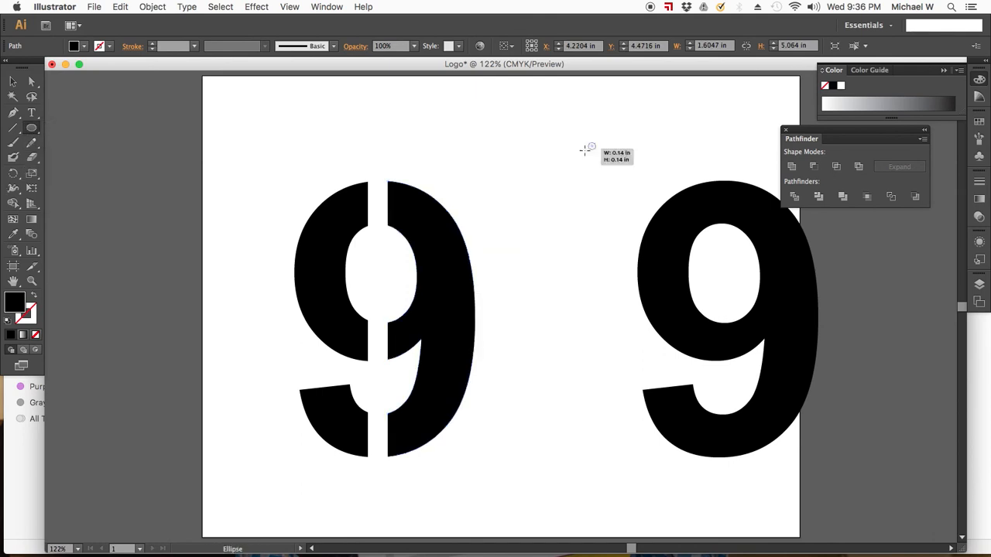
pyautogui.moveTo(596, 144); pyautogui.dragTo(424, 231)
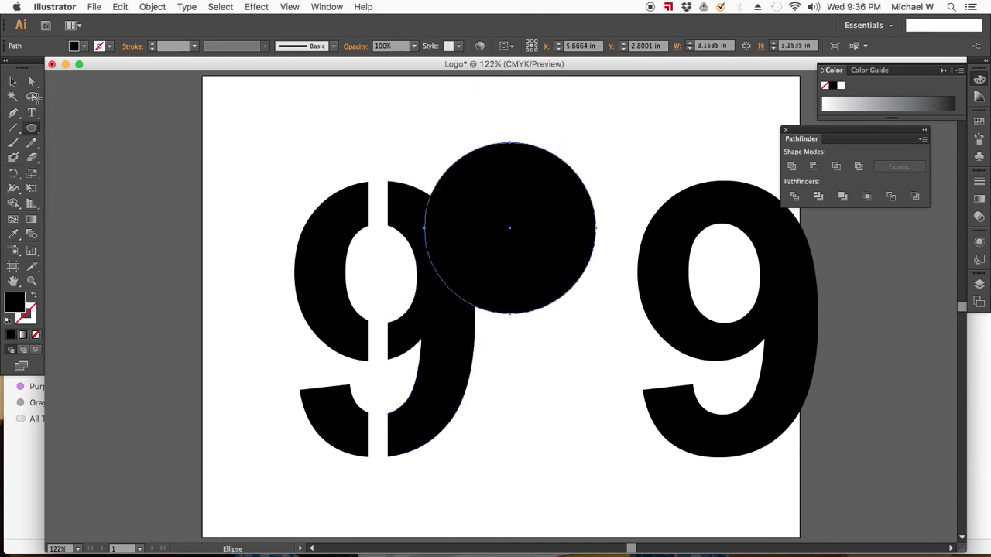
pyautogui.click(17, 85)
pyautogui.keyDown('shift'); pyautogui.click(453, 372); pyautogui.keyUp('shift')
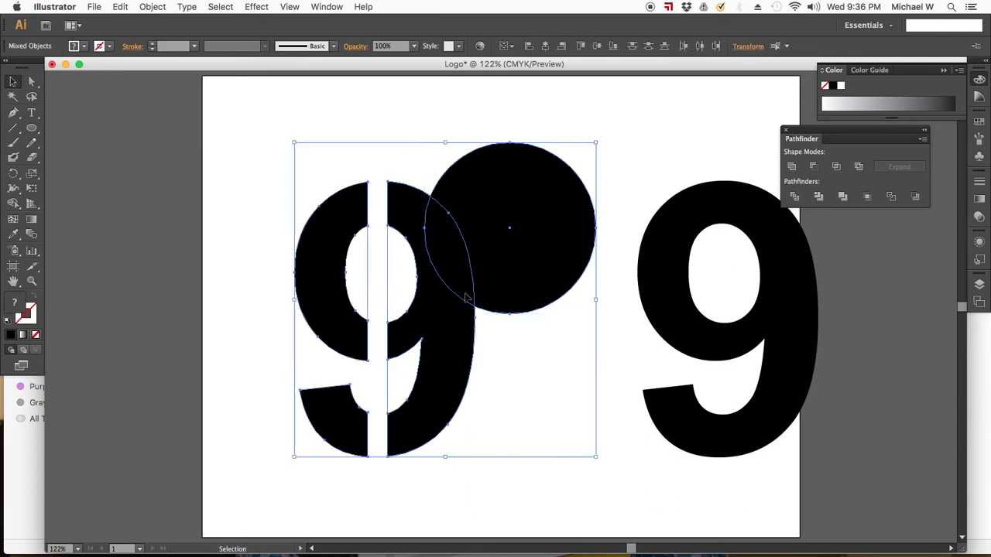
pyautogui.click(793, 196)
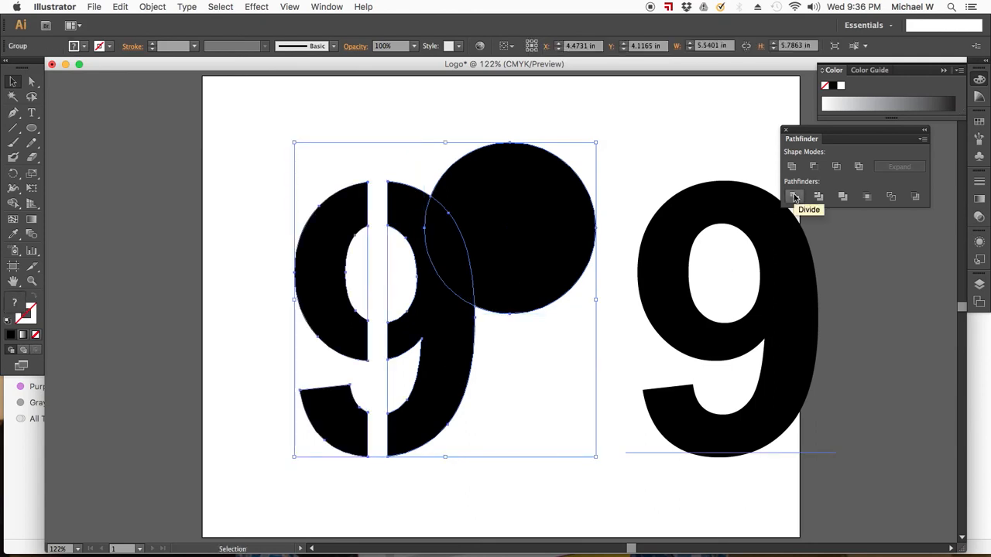
# Delete the circle's outer piece and its overlap with the split 9, leaving a curved bite in the upper right stroke.
pyautogui.click(32, 82)
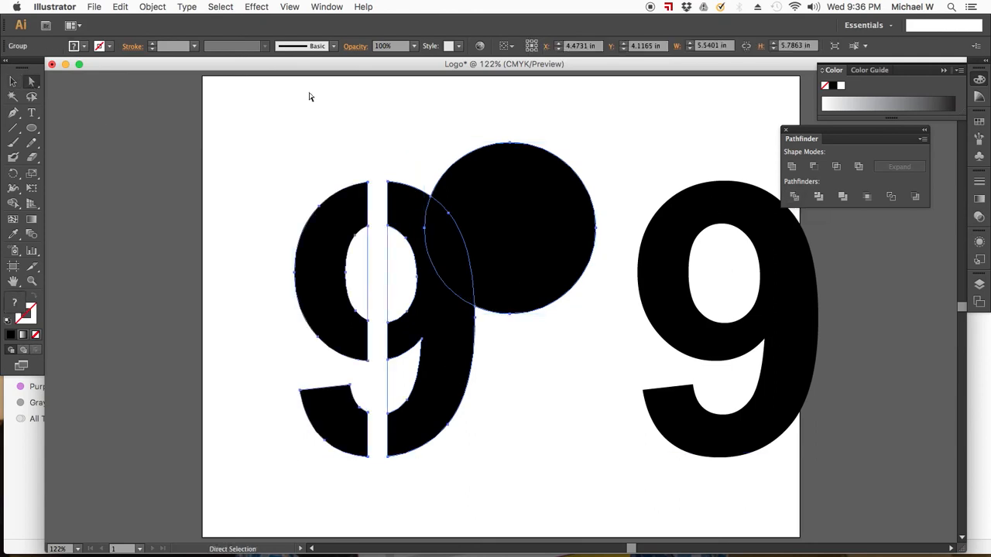
pyautogui.click(602, 155)
pyautogui.click(524, 221)
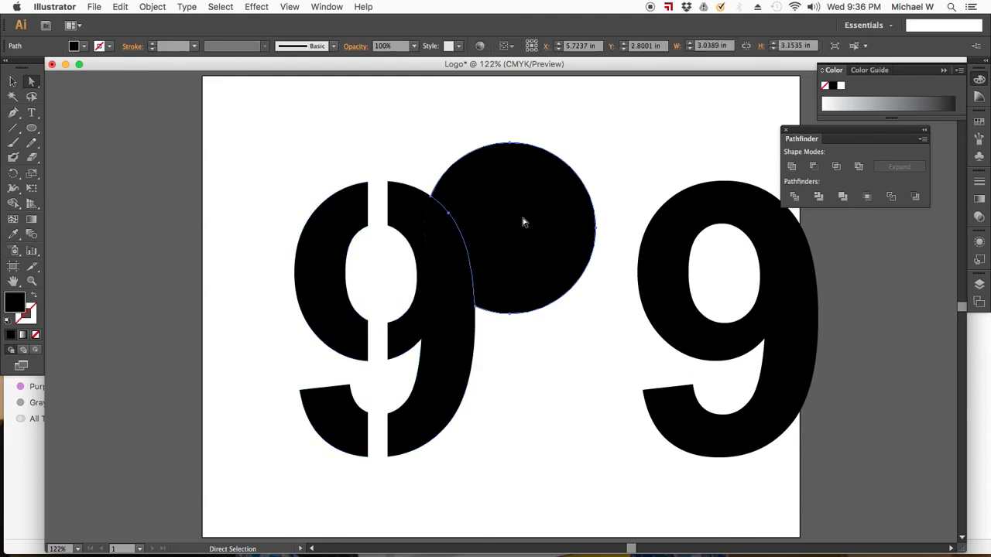
pyautogui.press('Delete')
pyautogui.click(461, 233)
pyautogui.press('Delete')
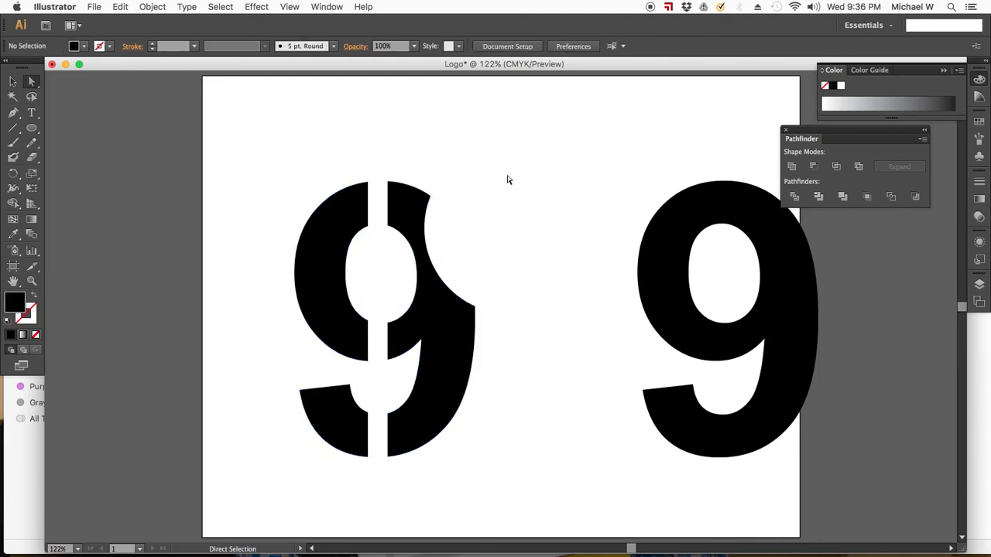